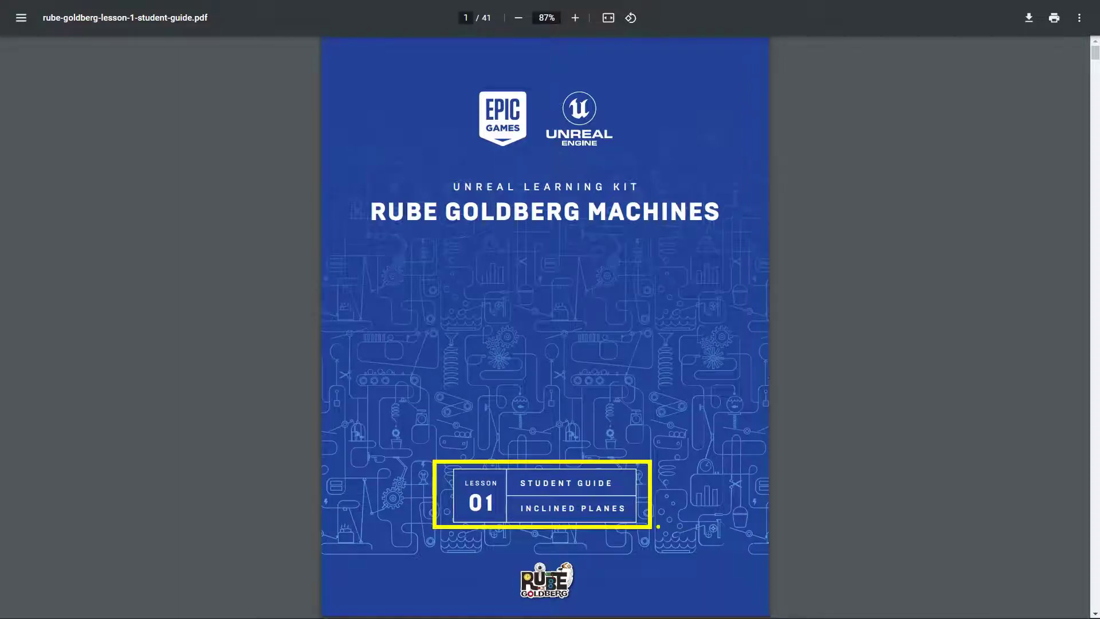
Go to the "Engine Activity: Particle Party" section from the student guide's table of contents
scroll(679, 481, "down", 7)
scroll(678, 484, "down", 3)
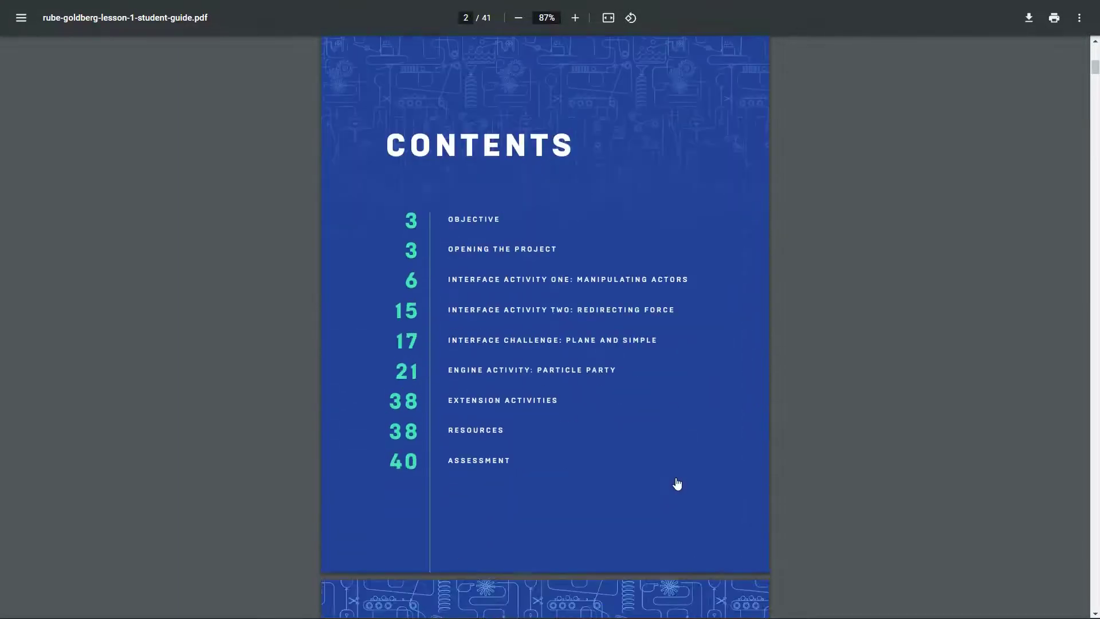
left_click(549, 372)
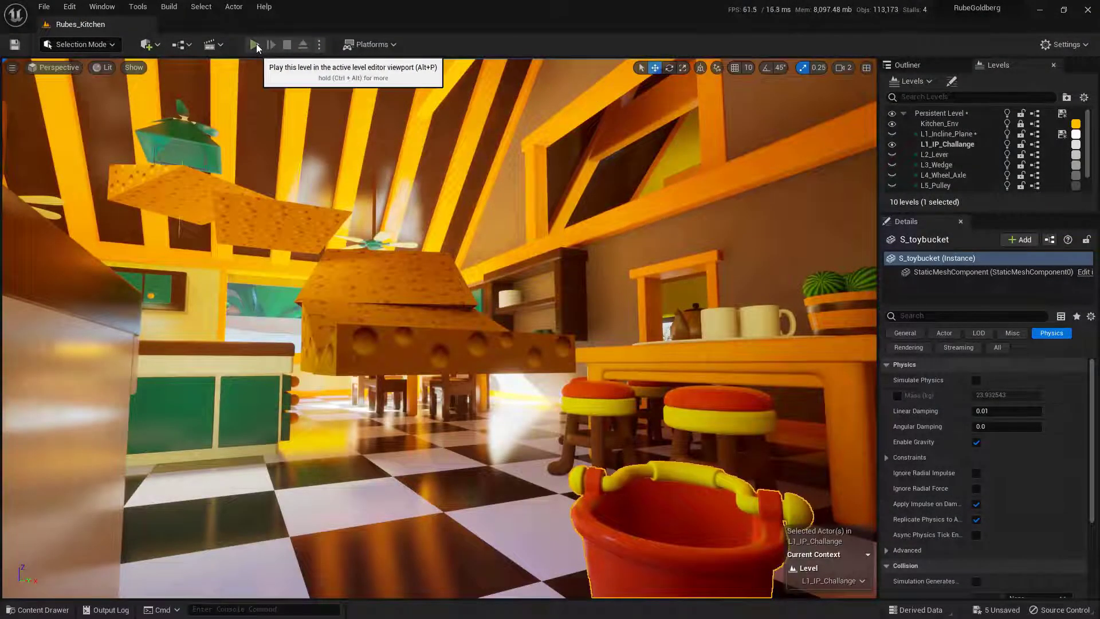
Switch to the Unreal Editor and play the Rubes_Kitchen level in the viewport
left_click(255, 44)
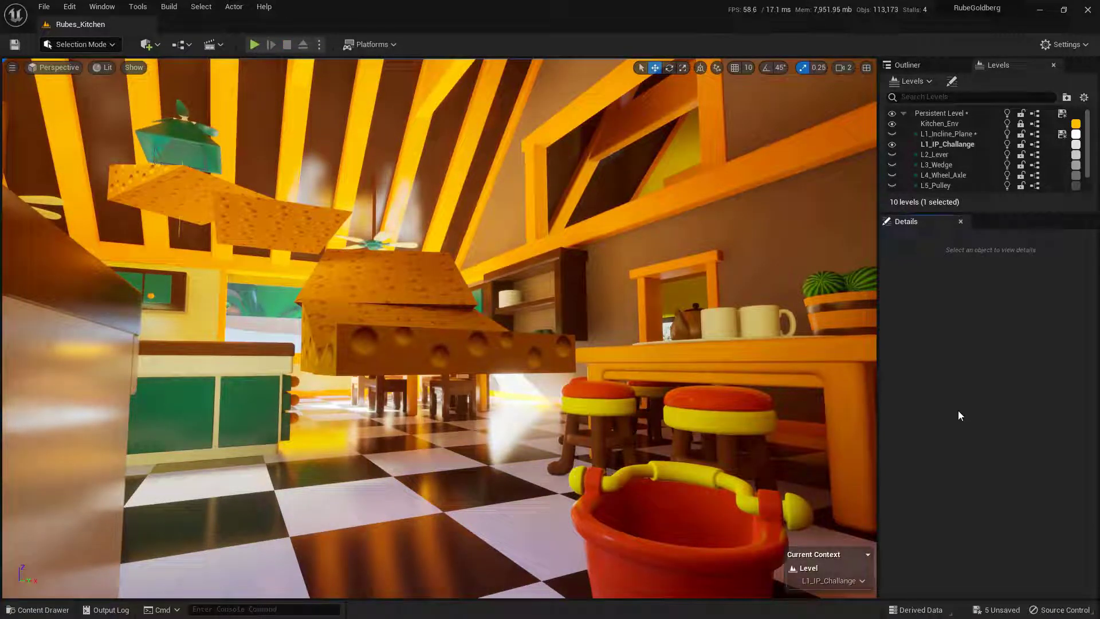
Open the project's Emitters content folder
left_click(39, 609)
left_click(399, 474)
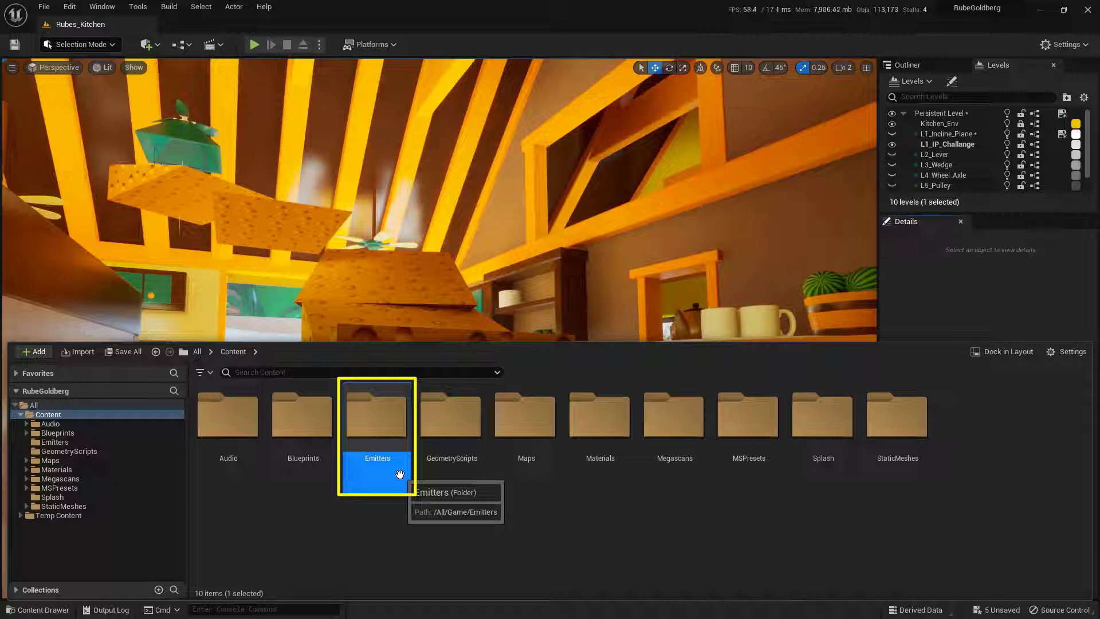
double_click(399, 474)
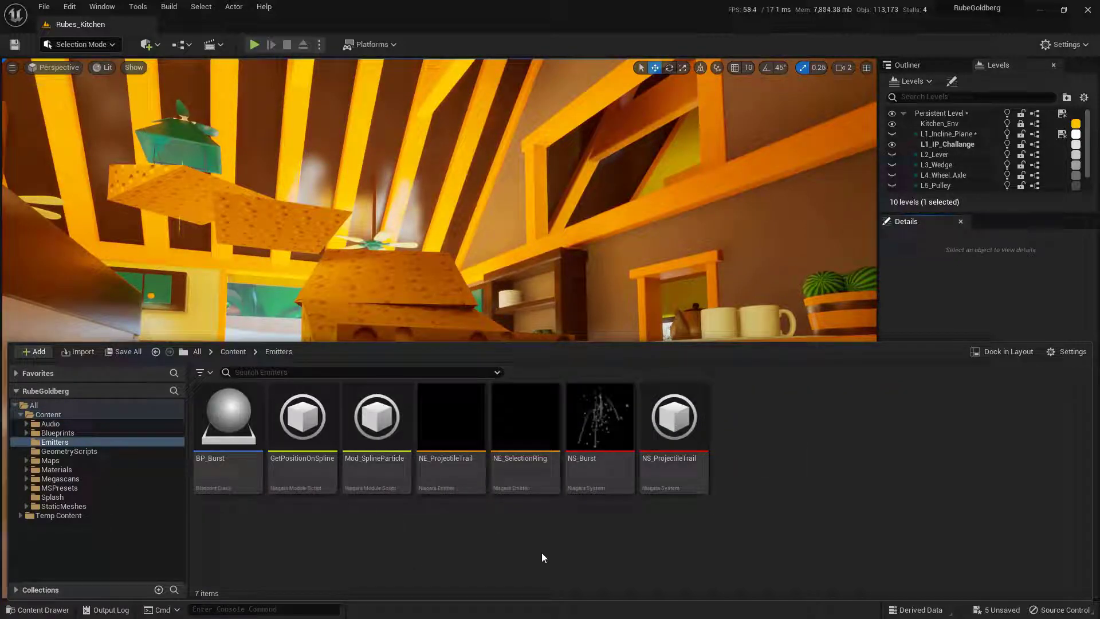
Create a Niagara System in the Emitters folder from the Radial Burst template, with Library Only turned off, and name it MyConfetti
right_click(768, 441)
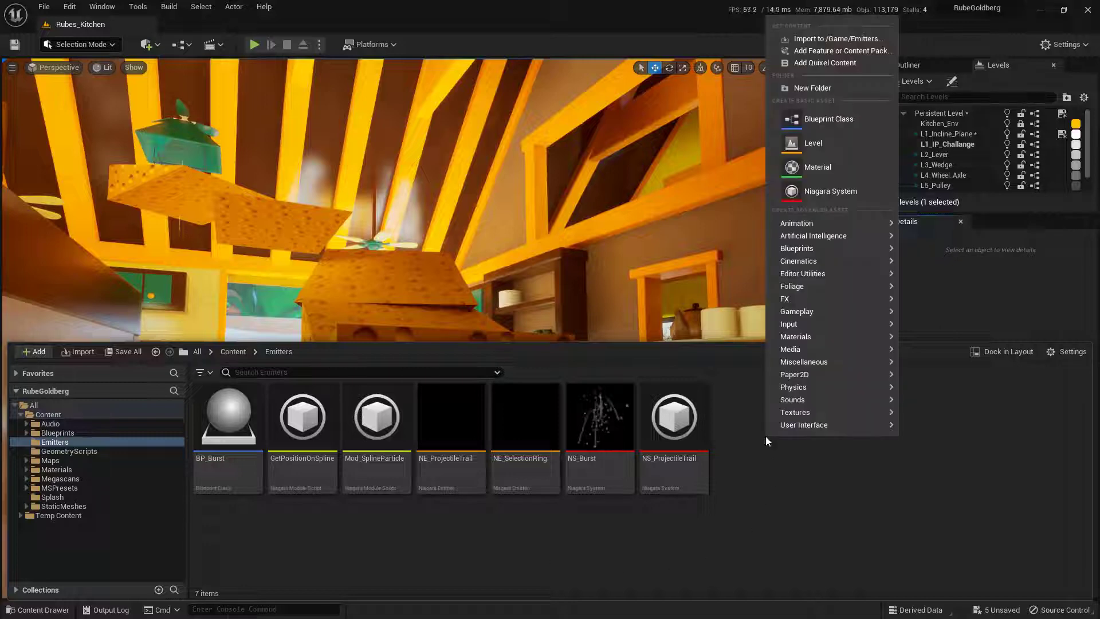
left_click(878, 197)
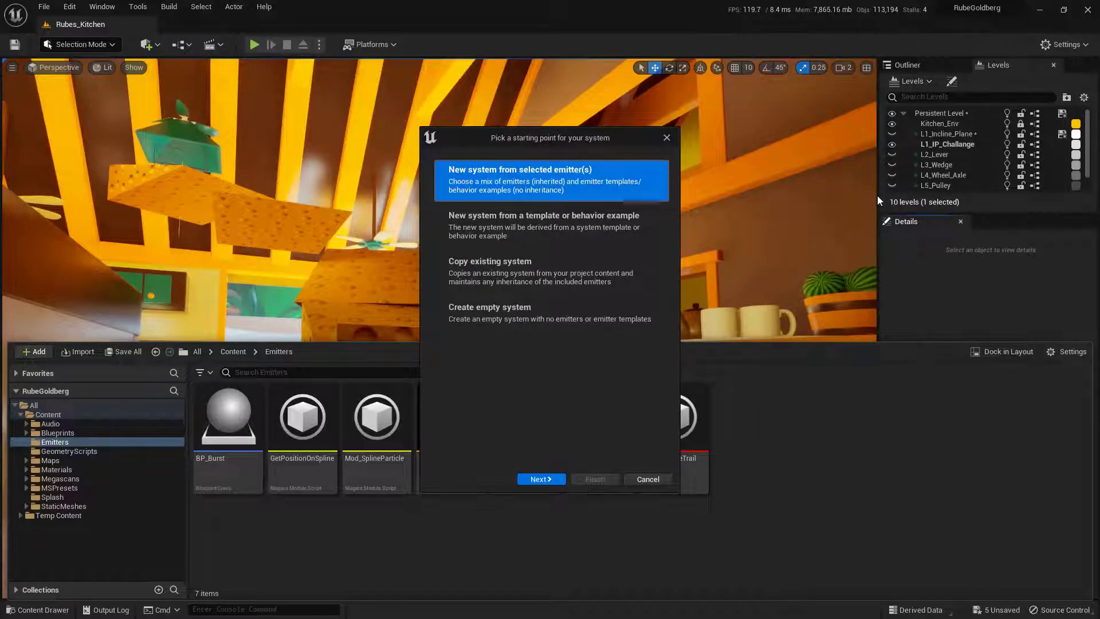
left_click(589, 231)
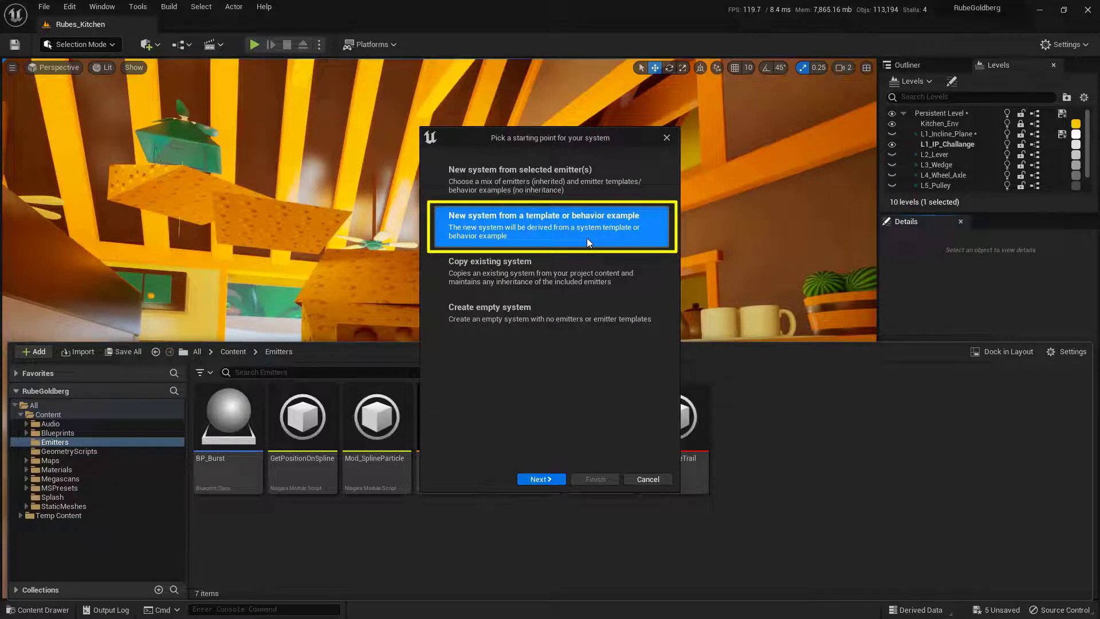
left_click(548, 480)
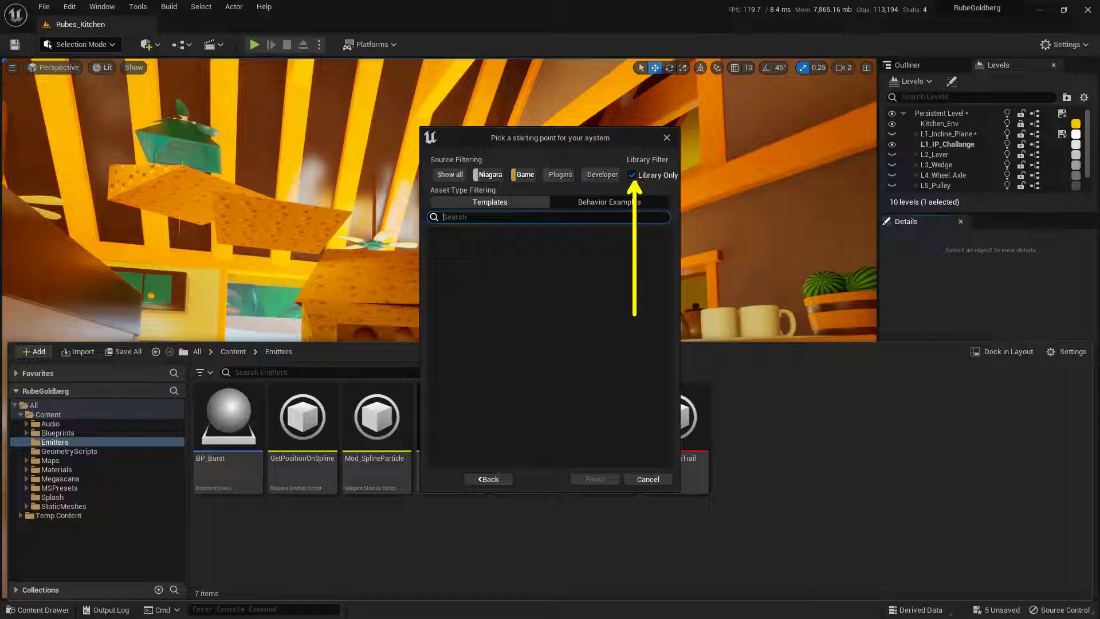
left_click(632, 175)
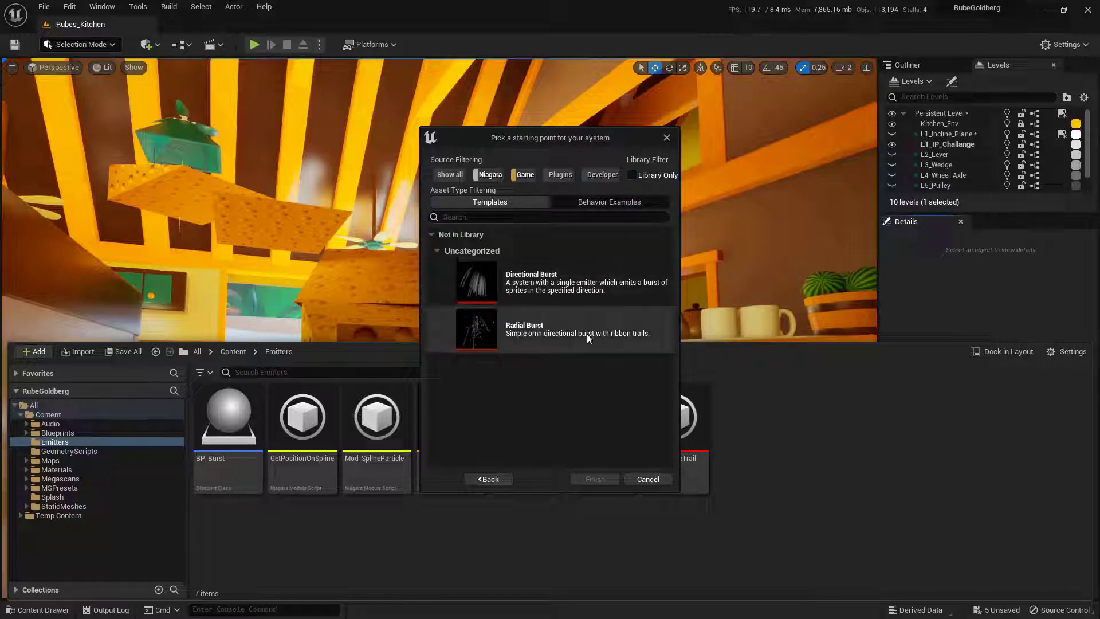
left_click(565, 334)
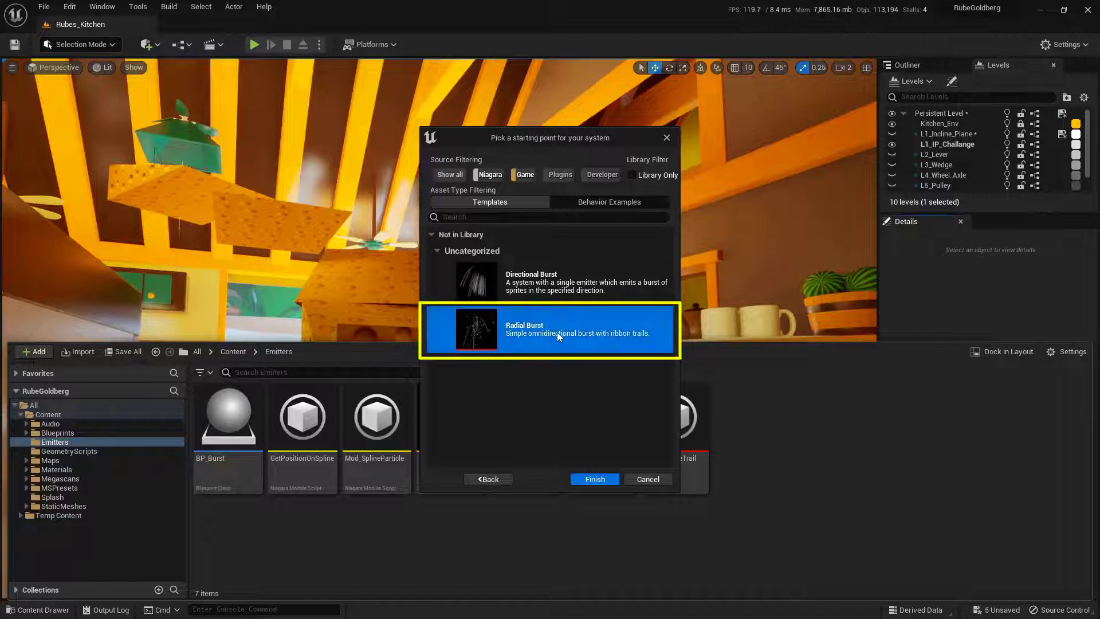
left_click(595, 479)
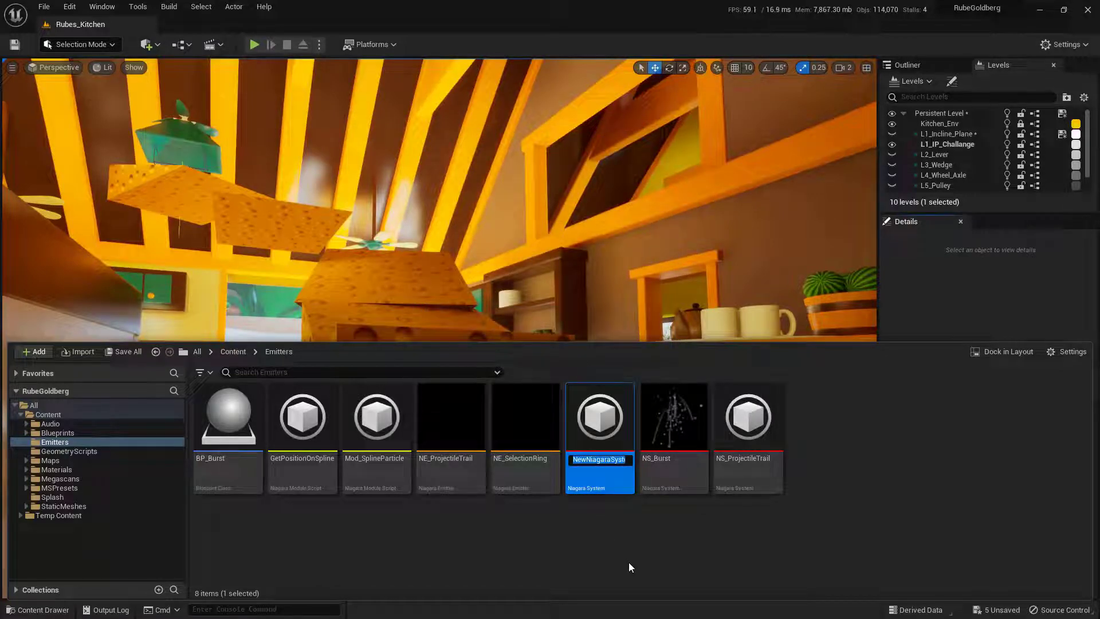
type("MyConfetti")
key("Return")
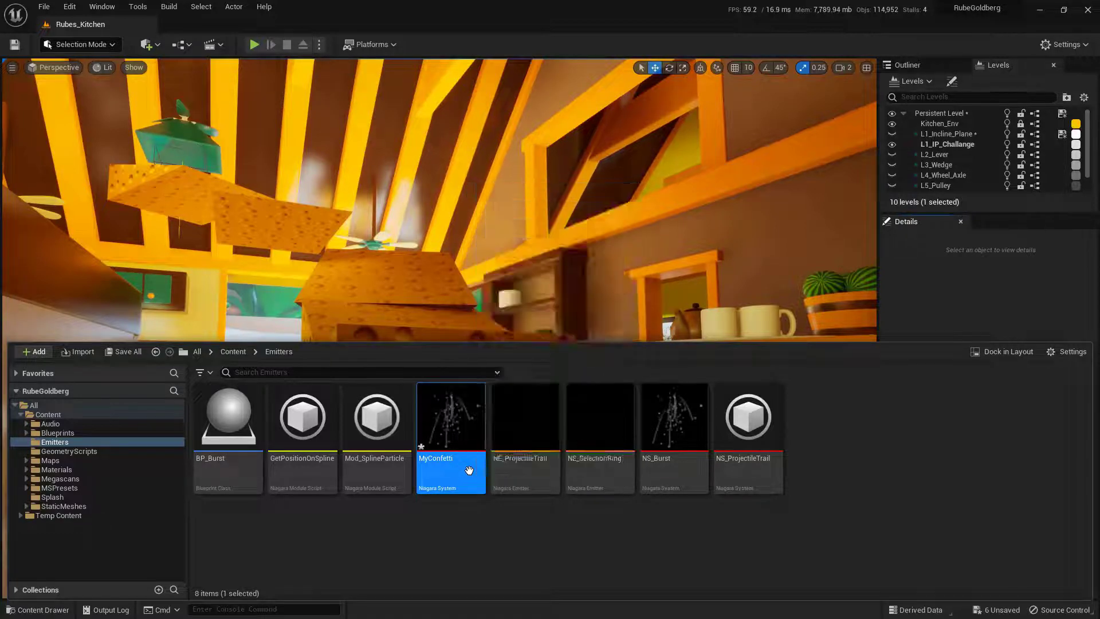
Open the MyConfetti system and dock its editor window beside the Rubes_Kitchen level tab
double_click(468, 470)
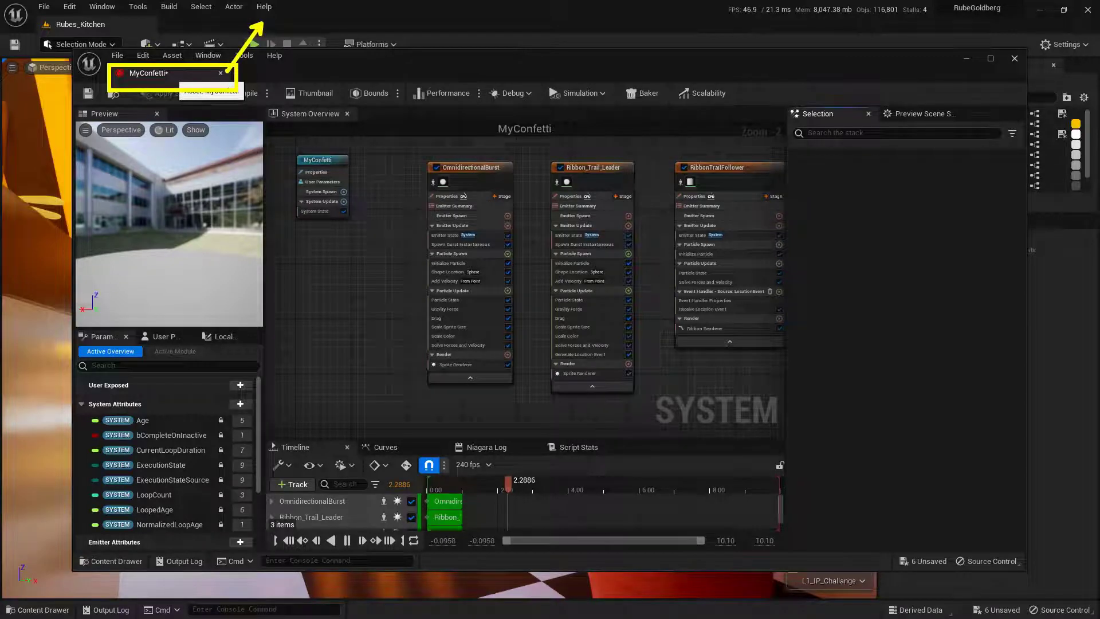
mouse_move(174, 81)
left_mouse_down()
mouse_move(245, 76)
mouse_move(260, 25)
left_mouse_up()
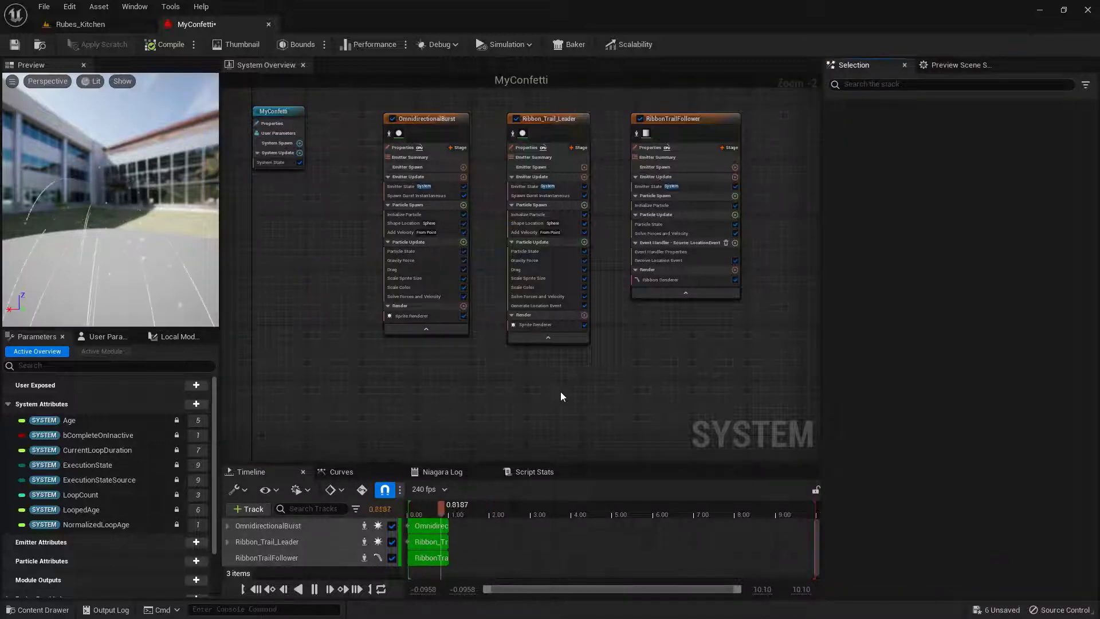
Move the OmnidirectionalBurst, Ribbon_Trail_Leader and RibbonTrailFollower emitter nodes closer to the MyConfetti node
mouse_move(531, 379)
right_mouse_down()
mouse_move(540, 392)
mouse_move(651, 398)
mouse_move(498, 388)
mouse_move(521, 368)
mouse_move(523, 385)
right_mouse_up()
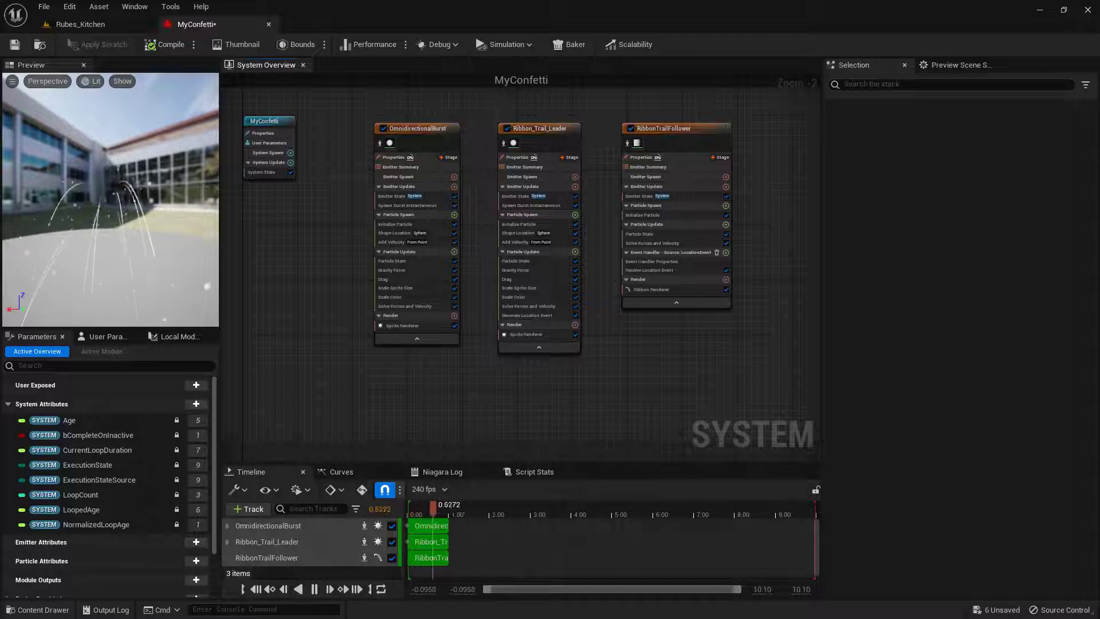
scroll(521, 388, "up", 2)
scroll(517, 392, "down", 3)
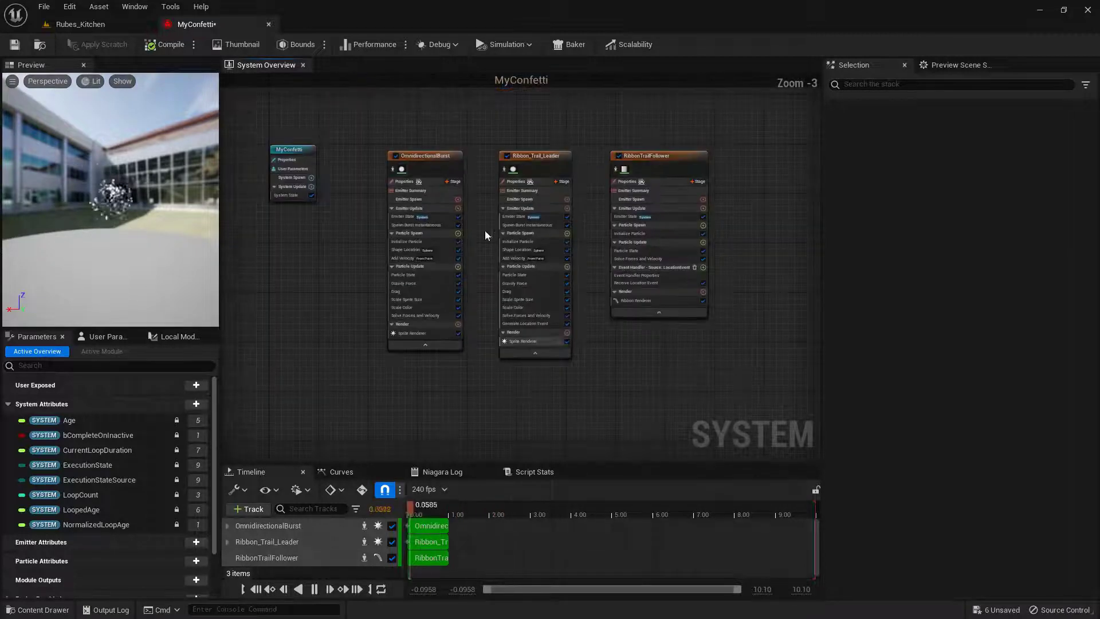
left_click_drag(414, 154, 390, 147)
left_click_drag(531, 156, 499, 151)
left_click_drag(647, 159, 620, 150)
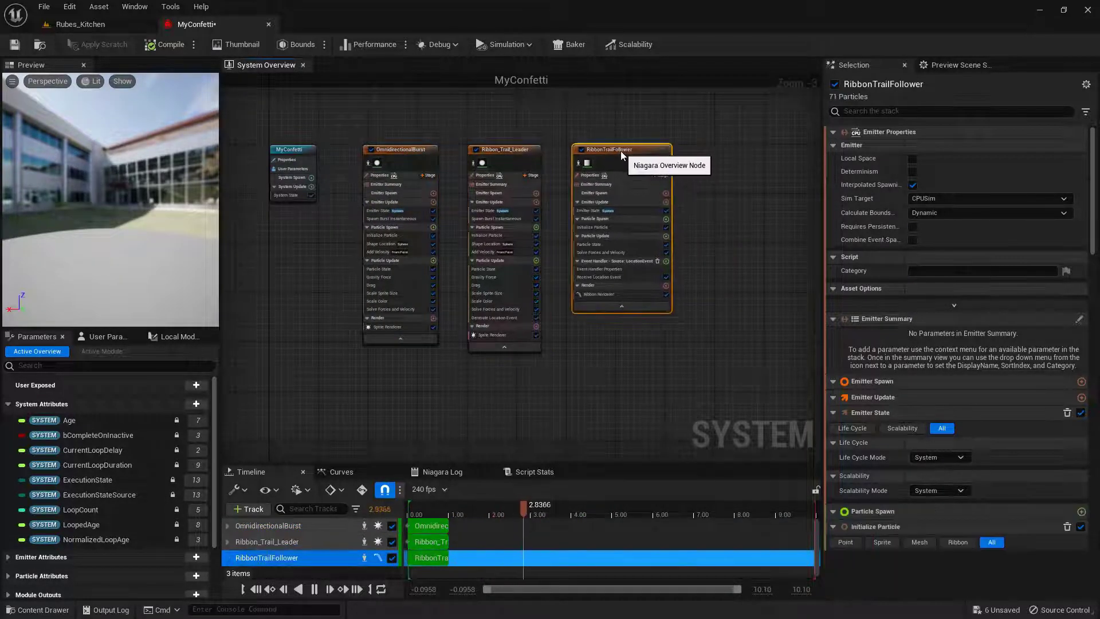
right_click_drag(648, 400, 692, 401)
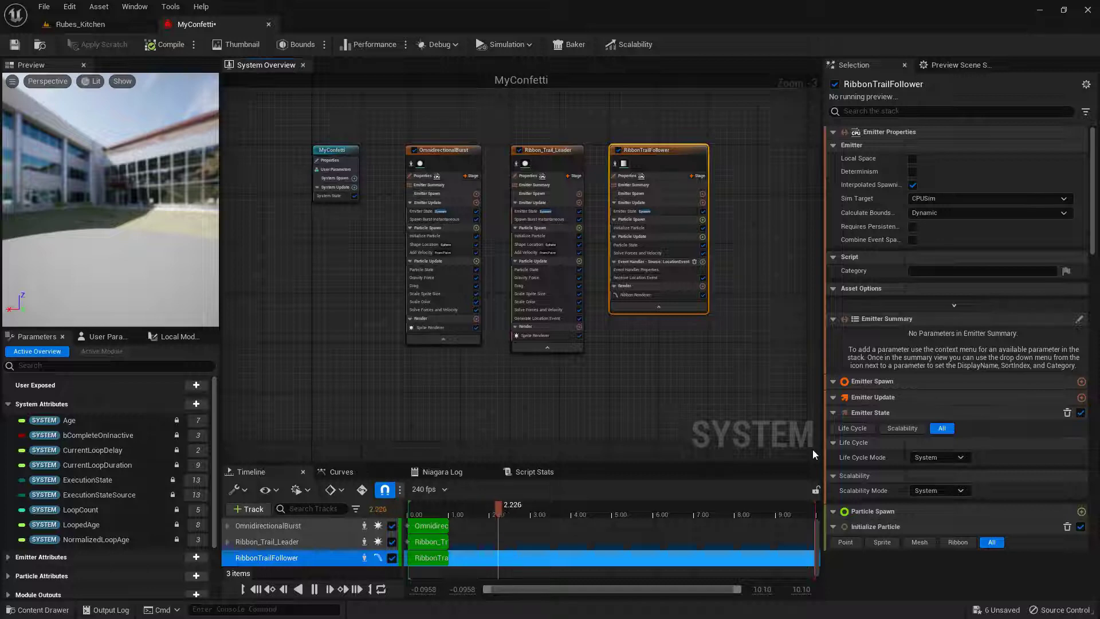
Disable the OmnidirectionalBurst and Ribbon_Trail_Leader emitters, leaving only RibbonTrailFollower enabled
left_click(443, 150)
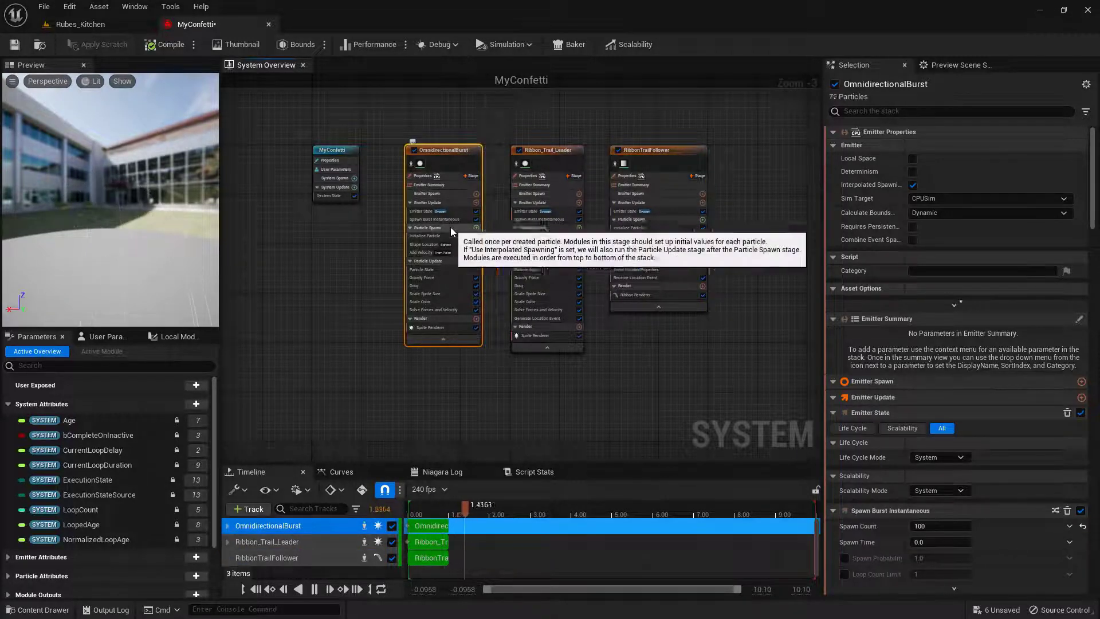
scroll(448, 211, "up", 8)
right_click_drag(637, 166, 663, 198)
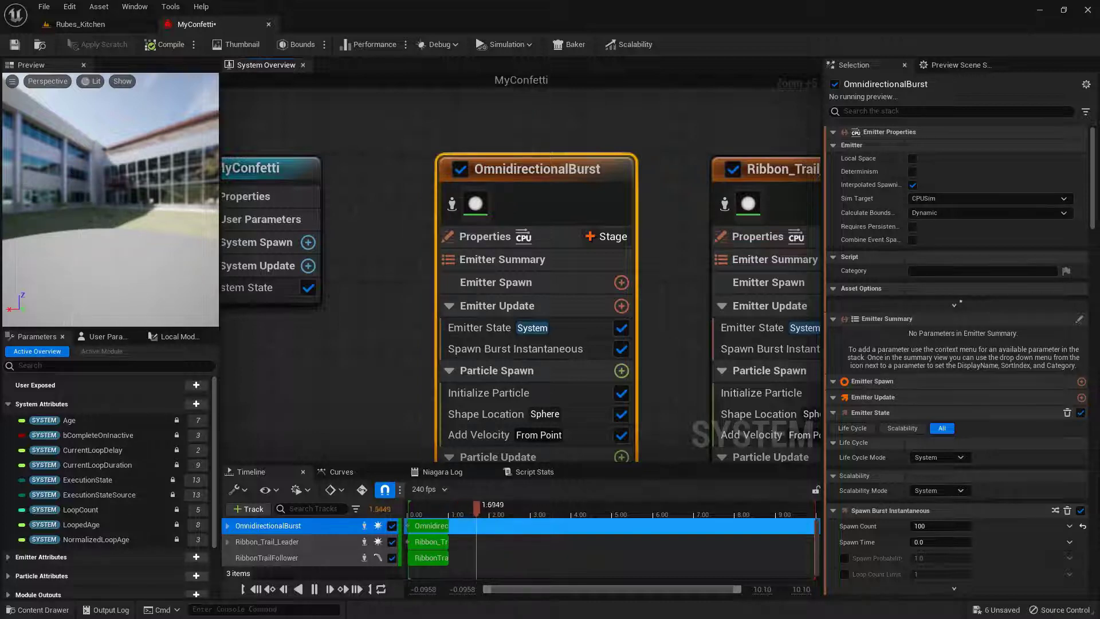
left_click(461, 169)
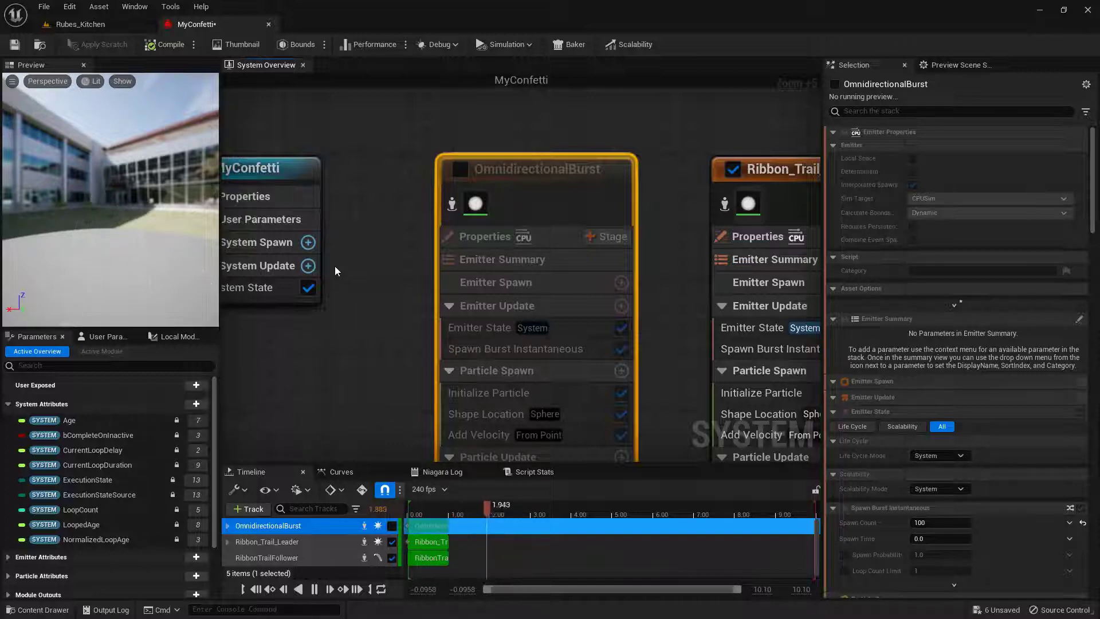
right_click_drag(685, 130, 462, 122)
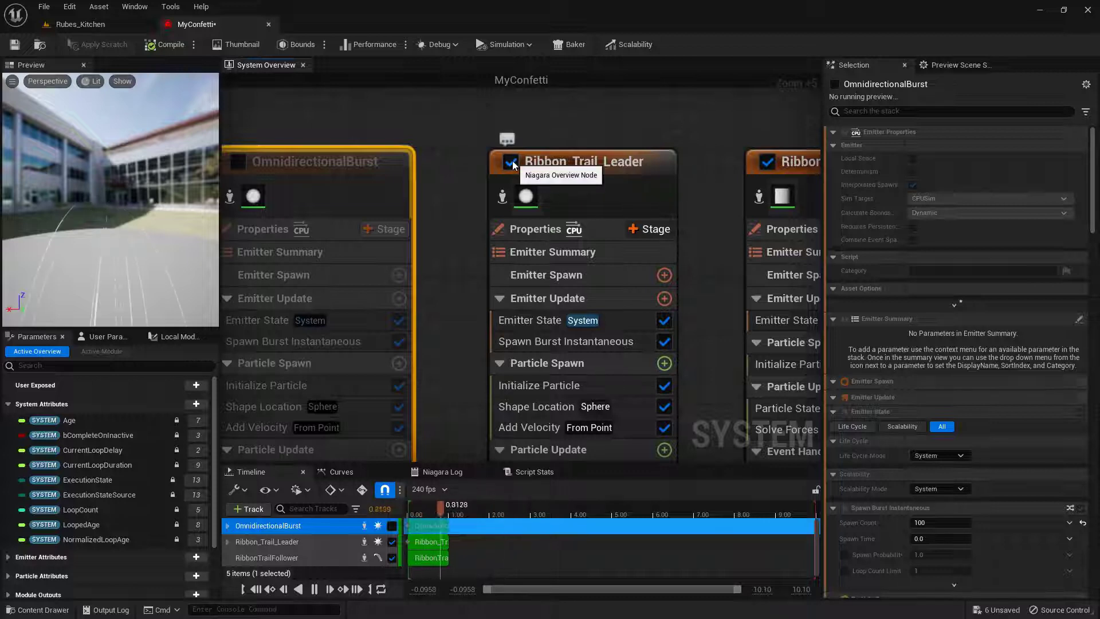
left_click(510, 162)
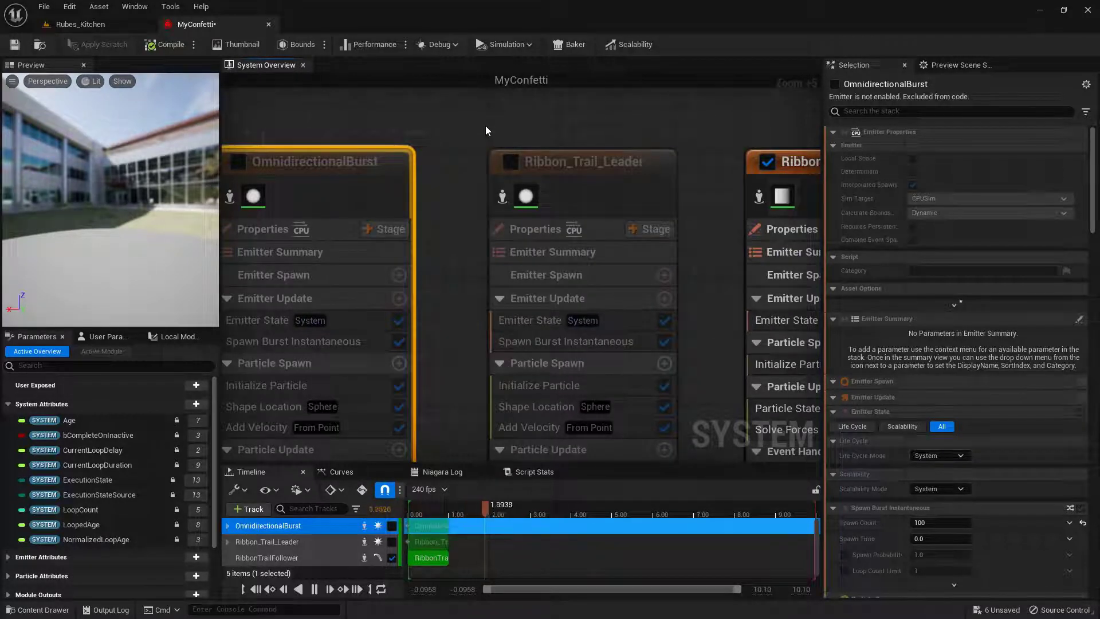
Widen the gap between the Ribbon_Trail_Leader and RibbonTrailFollower nodes, shifting both slightly away from OmnidirectionalBurst
right_click_drag(529, 113, 317, 101)
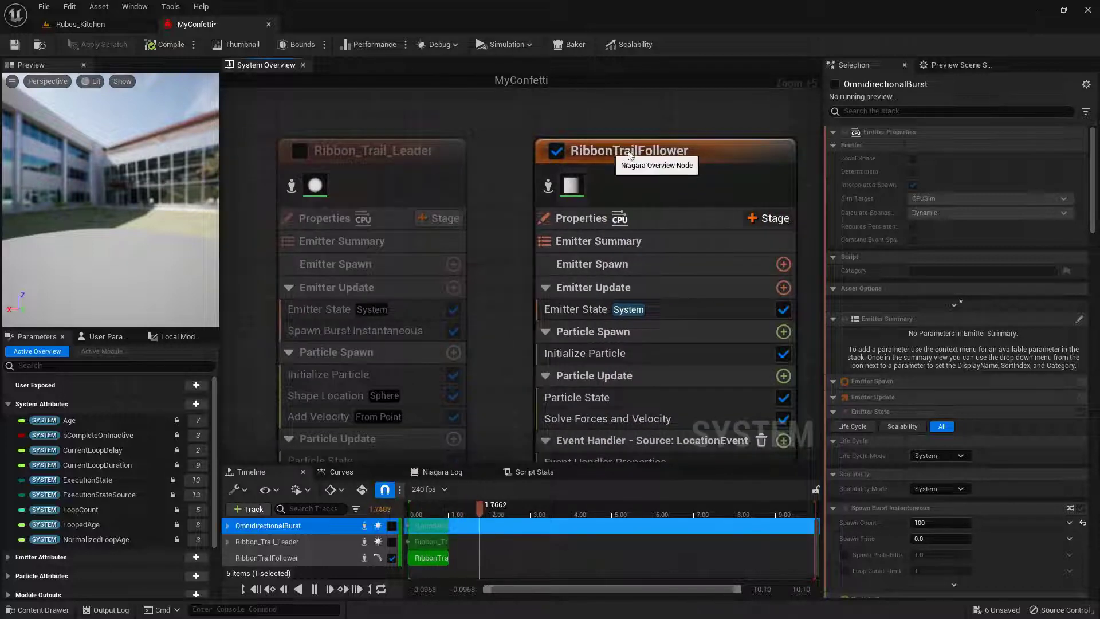
left_click_drag(621, 152, 668, 152)
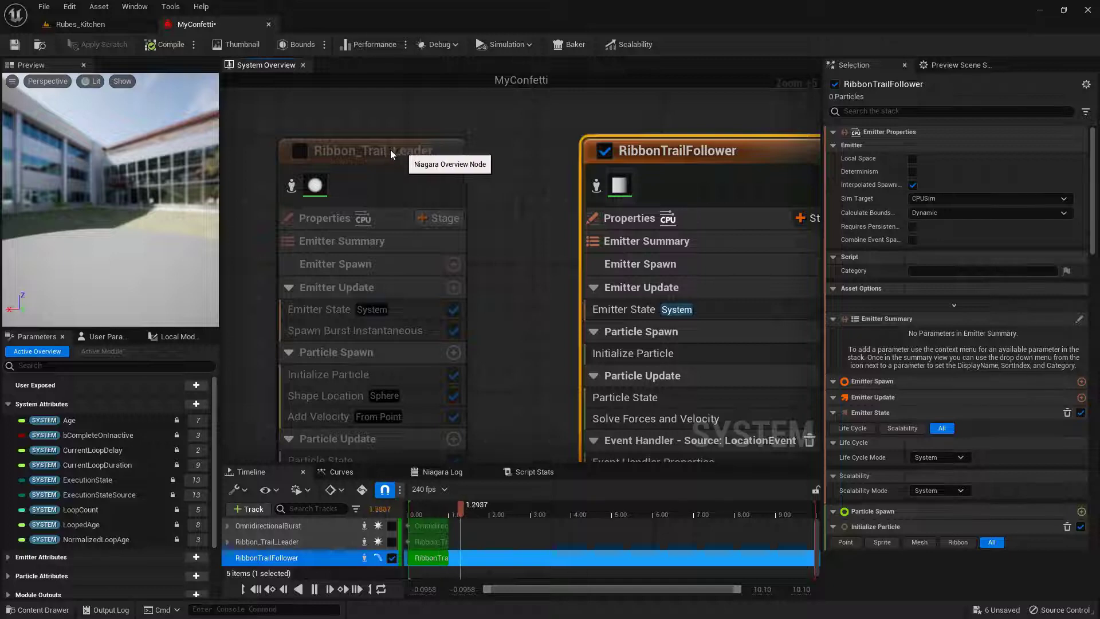
left_click_drag(411, 150, 426, 151)
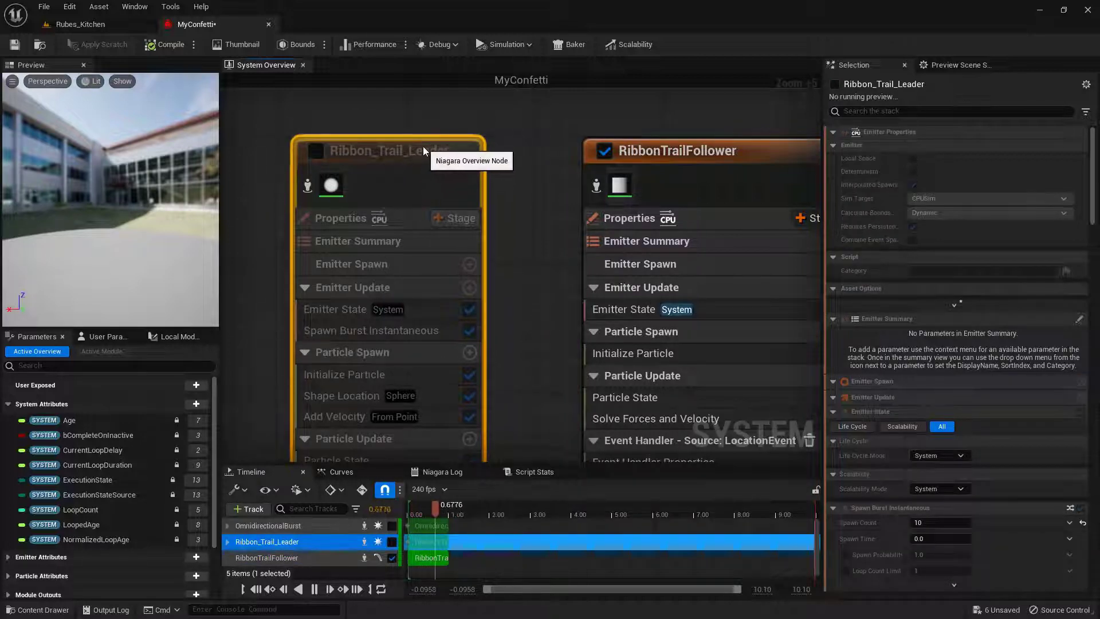
Enable the Ribbon_Trail_Leader emitter again and disable RibbonTrailFollower
left_click(675, 150)
left_click(316, 151)
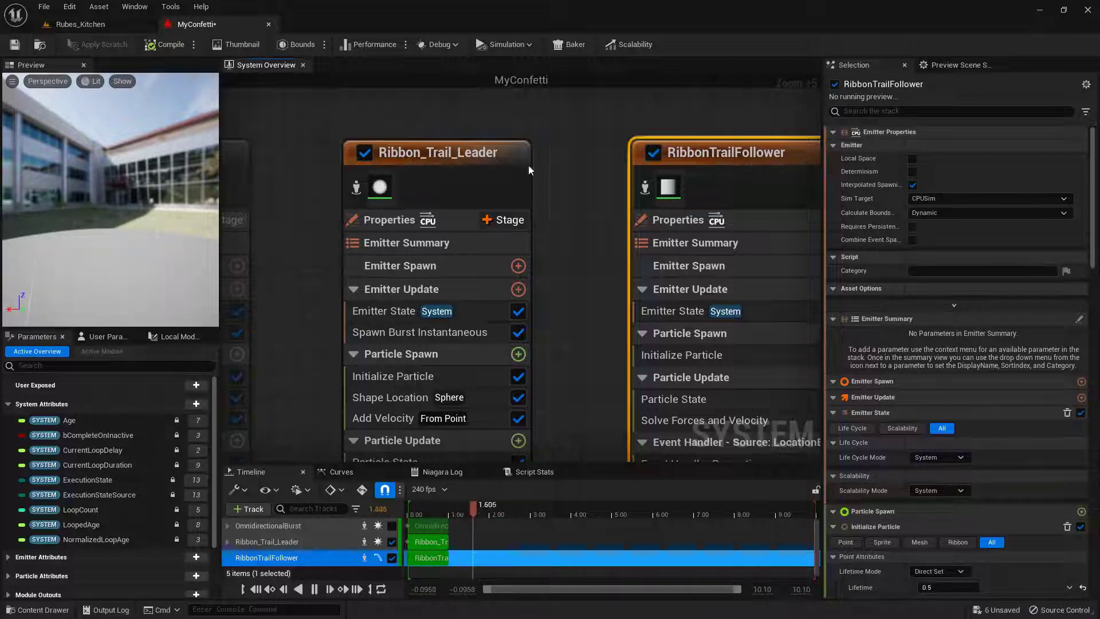
left_click(655, 152)
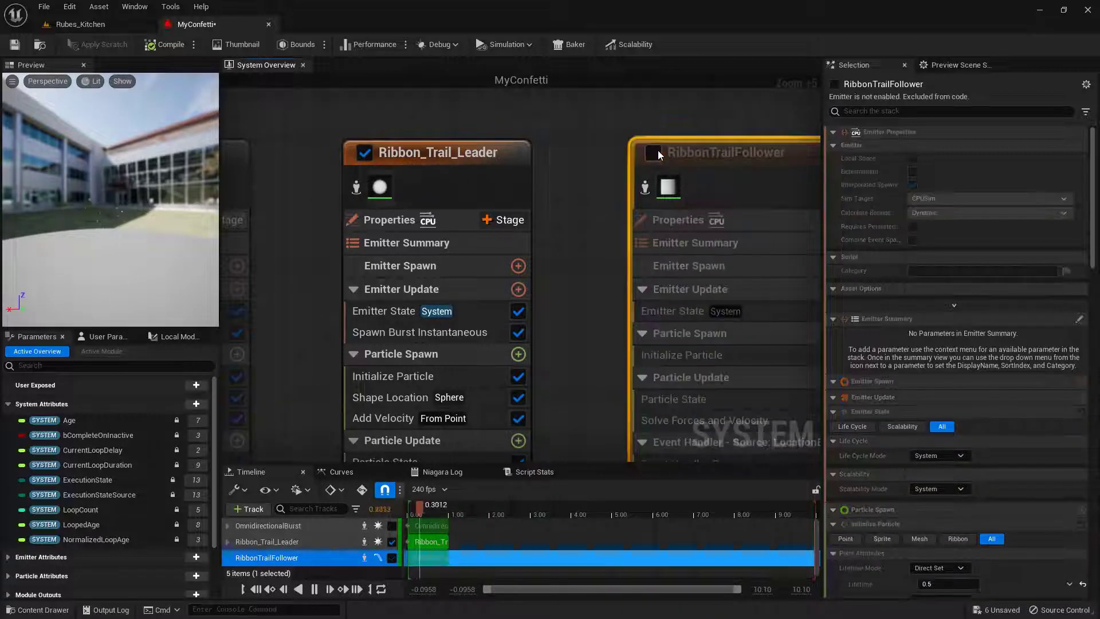
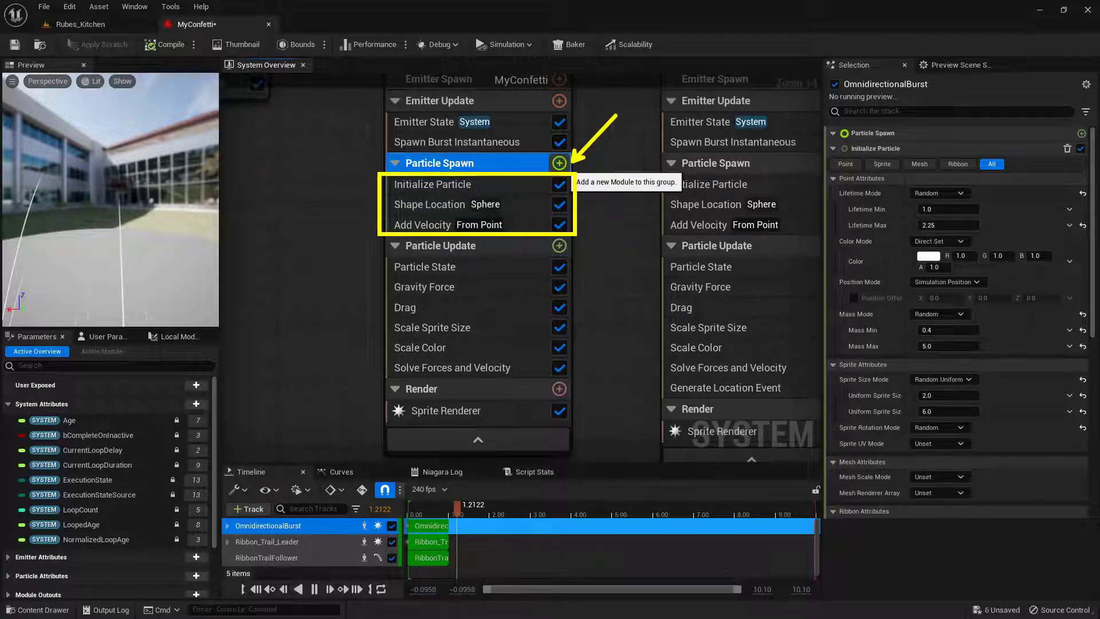
Add a Color module to the Particle Spawn group of the OmnidirectionalBurst emitter
left_click(559, 163)
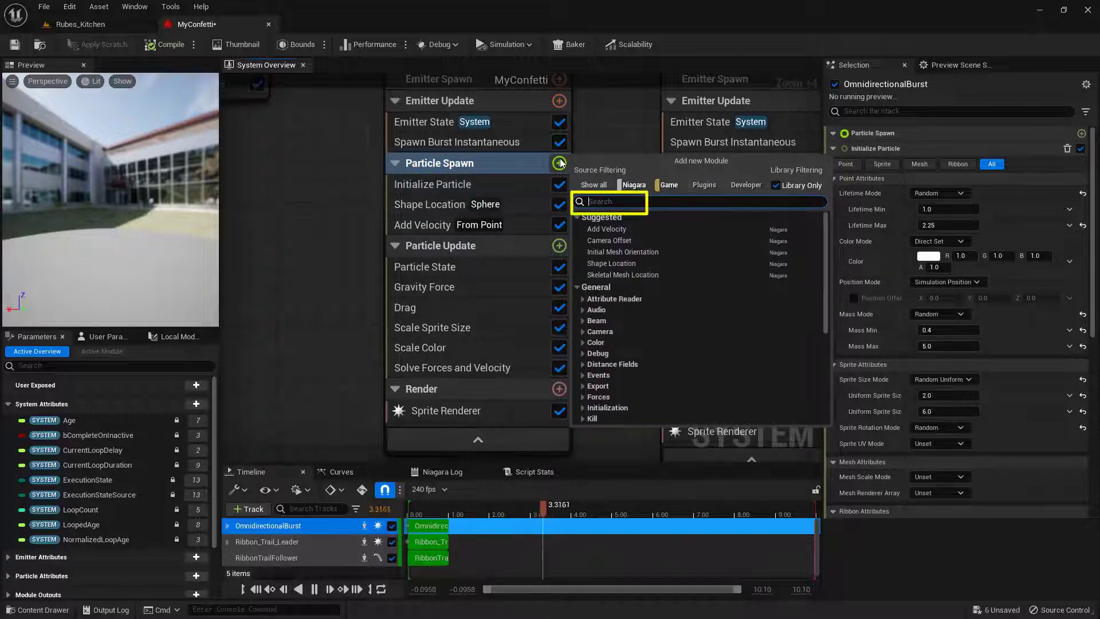
type("color")
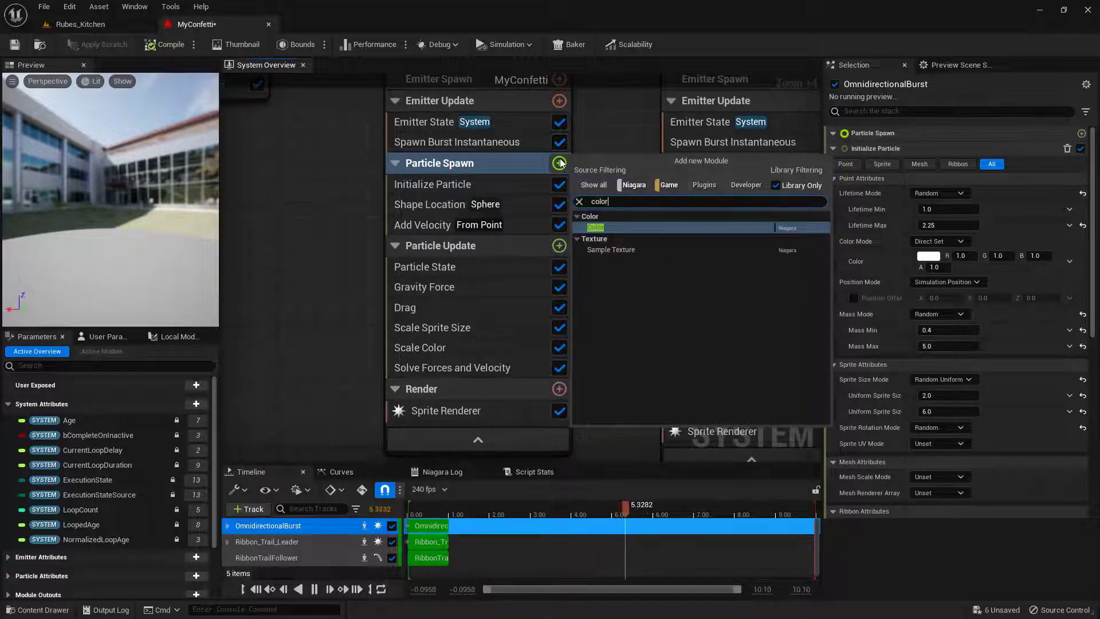
left_click(629, 228)
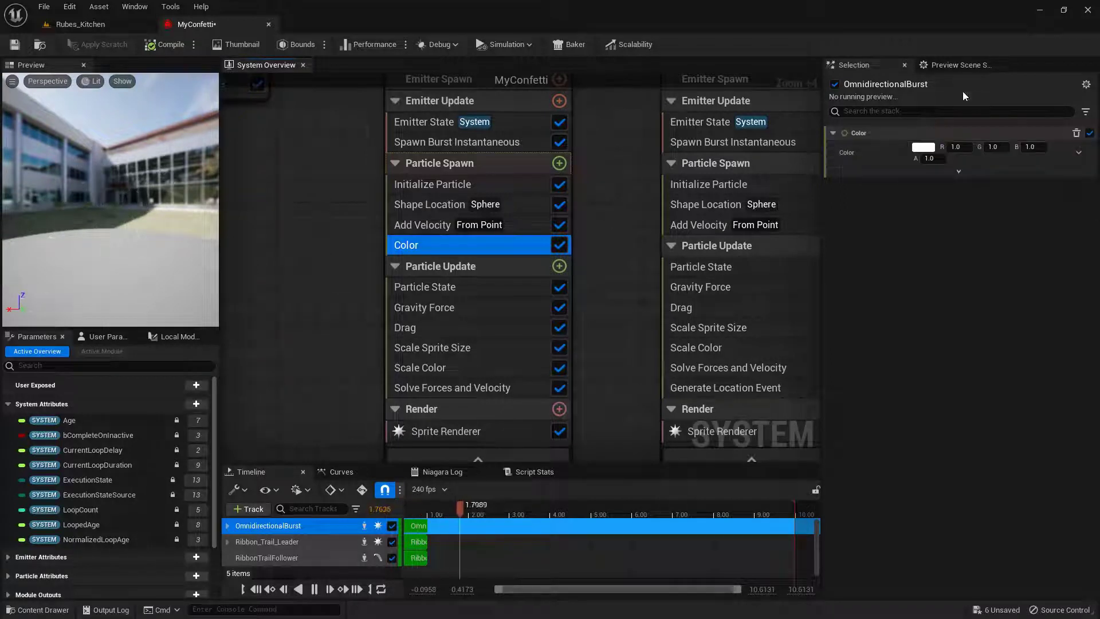
Set the OmnidirectionalBurst Color module to cyan, with R 0.0, G 0.942935 and B 1.0
left_click(924, 146)
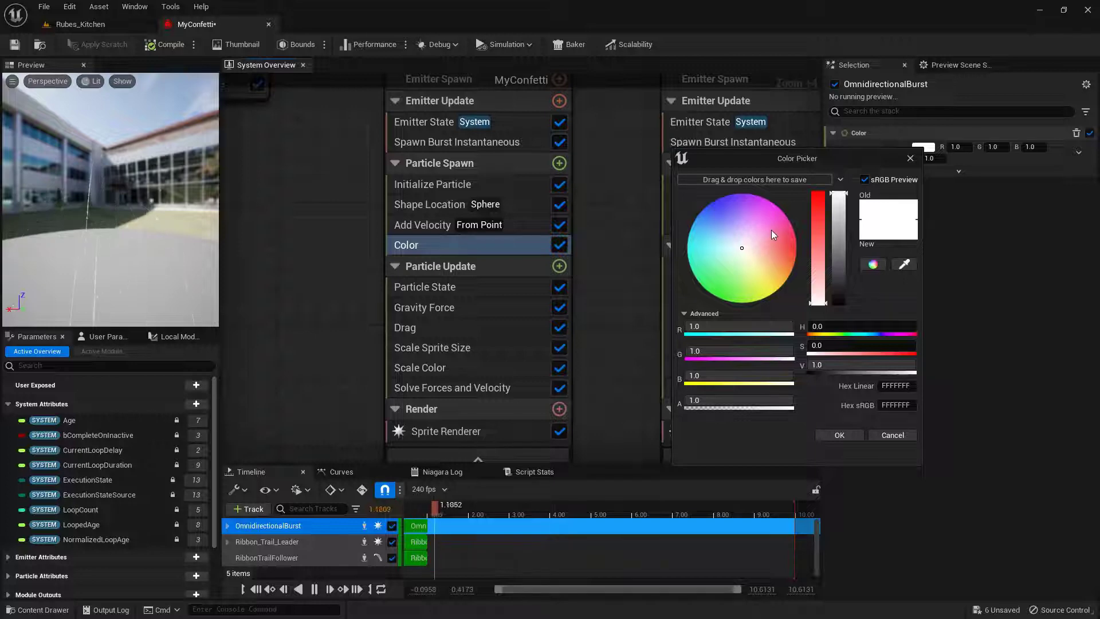
left_click_drag(768, 223, 707, 204)
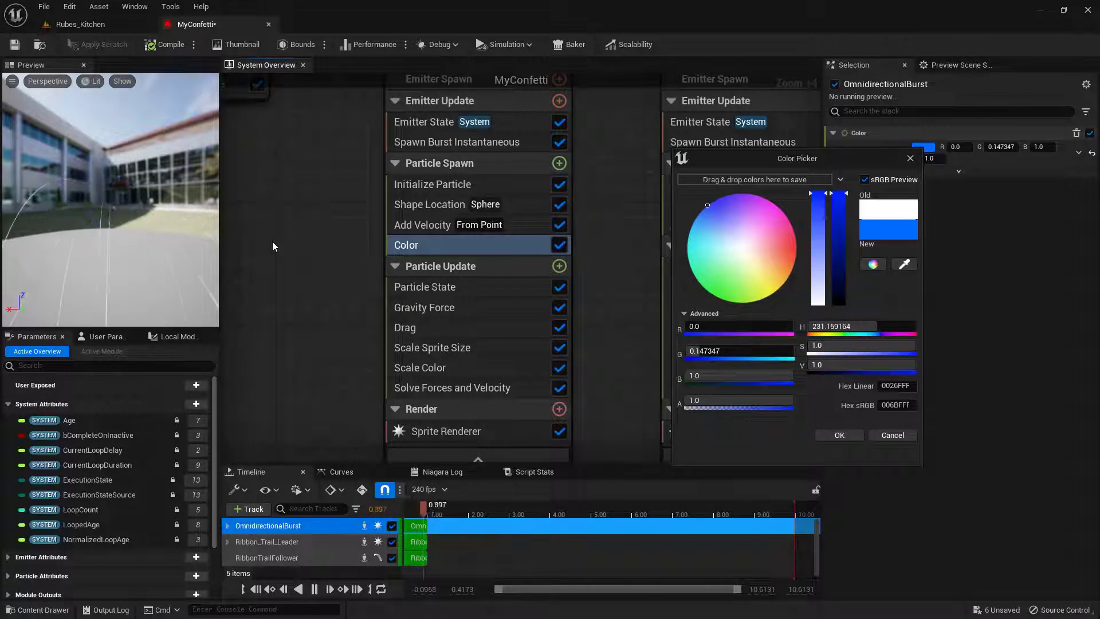
left_click_drag(752, 239, 674, 244)
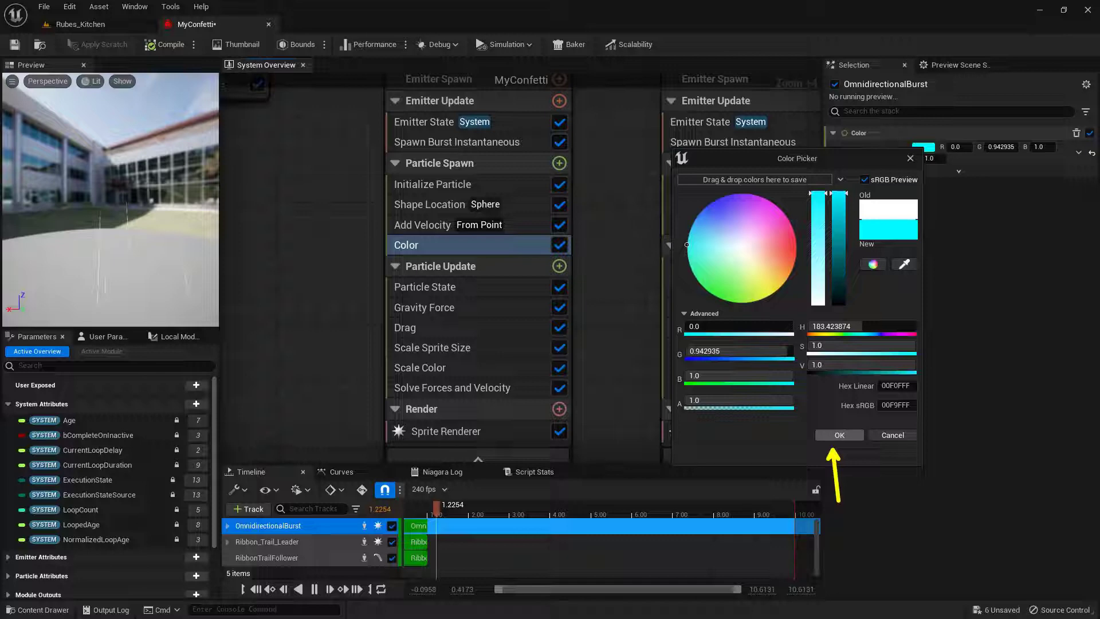
left_click(838, 434)
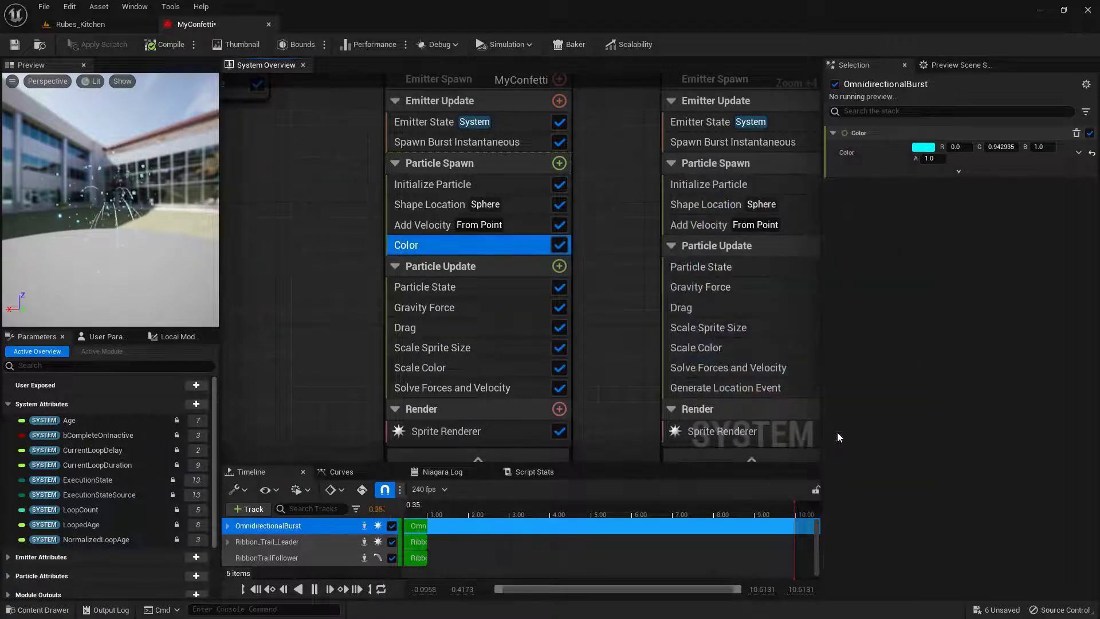
Copy the Color module from the Particle Spawn group of the OmnidirectionalBurst emitter
right_click_drag(590, 179, 581, 332)
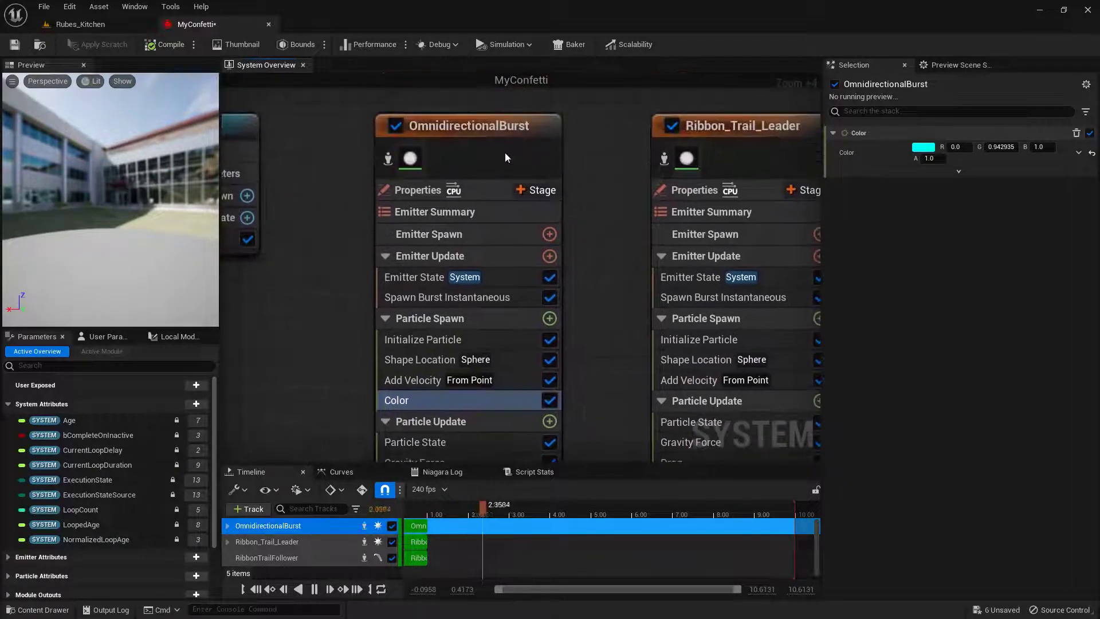
left_click(498, 126)
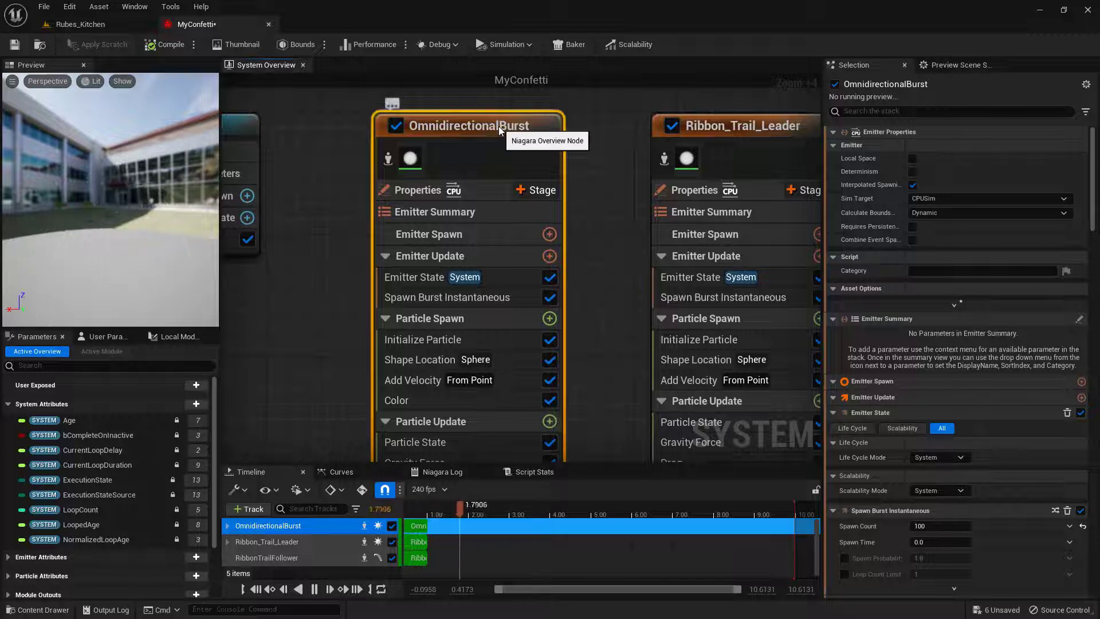
right_click_drag(611, 277, 438, 264)
right_click_drag(682, 239, 569, 170)
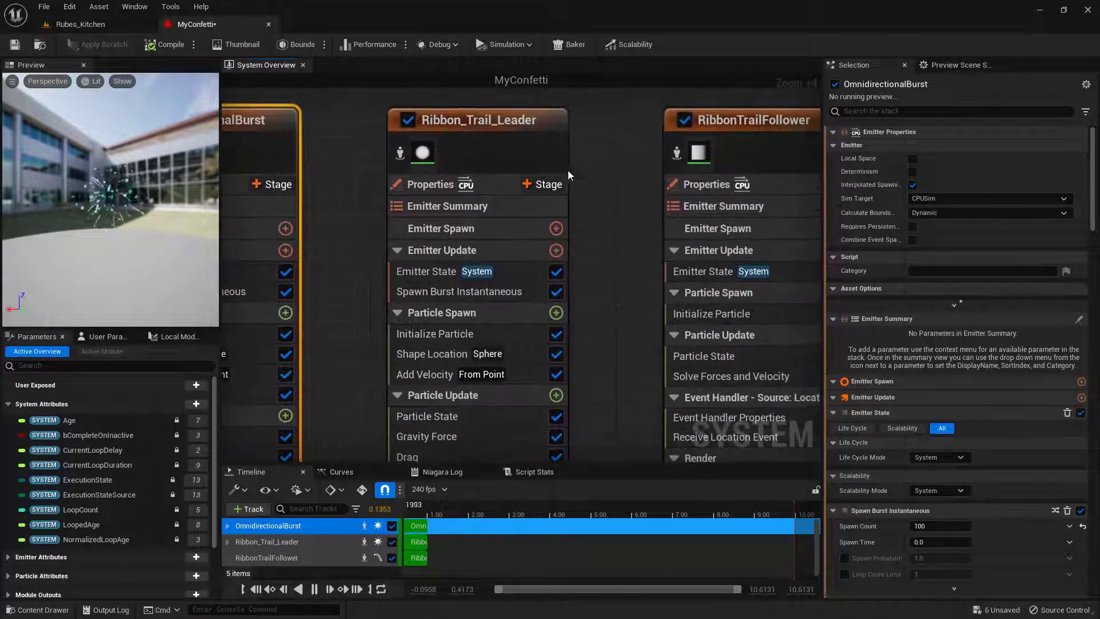
right_click_drag(611, 323, 766, 221)
right_click_drag(500, 314, 522, 311)
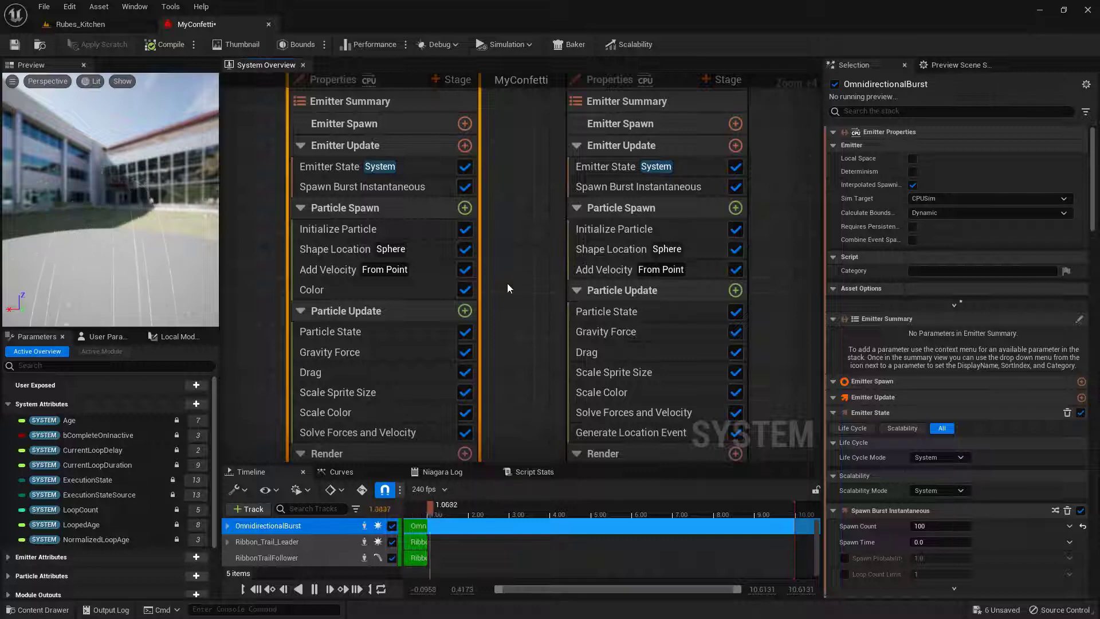
key("f")
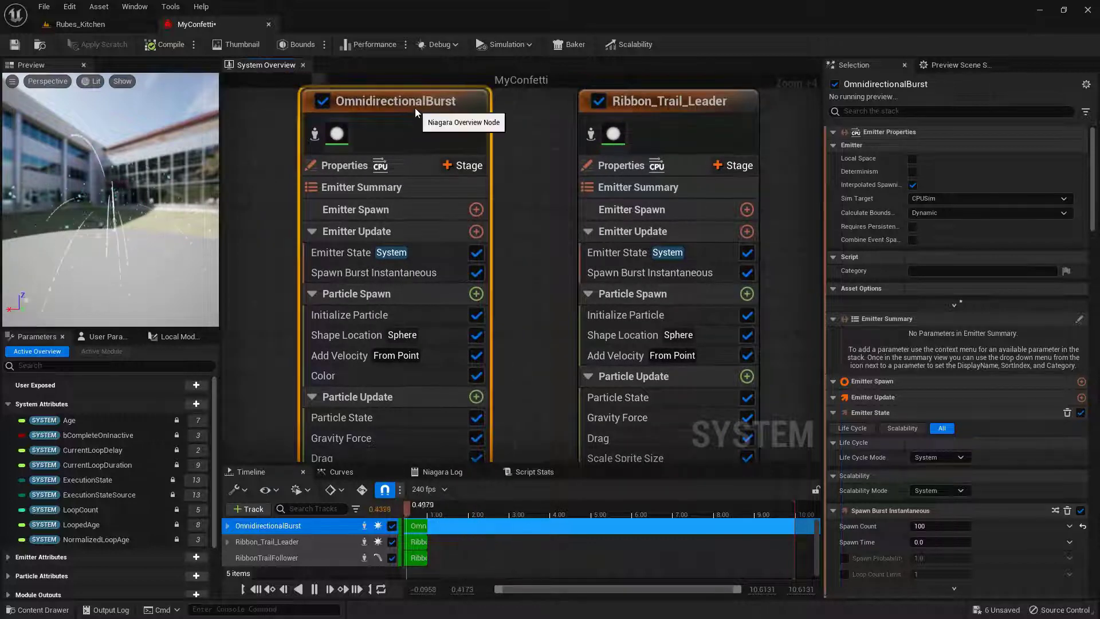
left_click(370, 379)
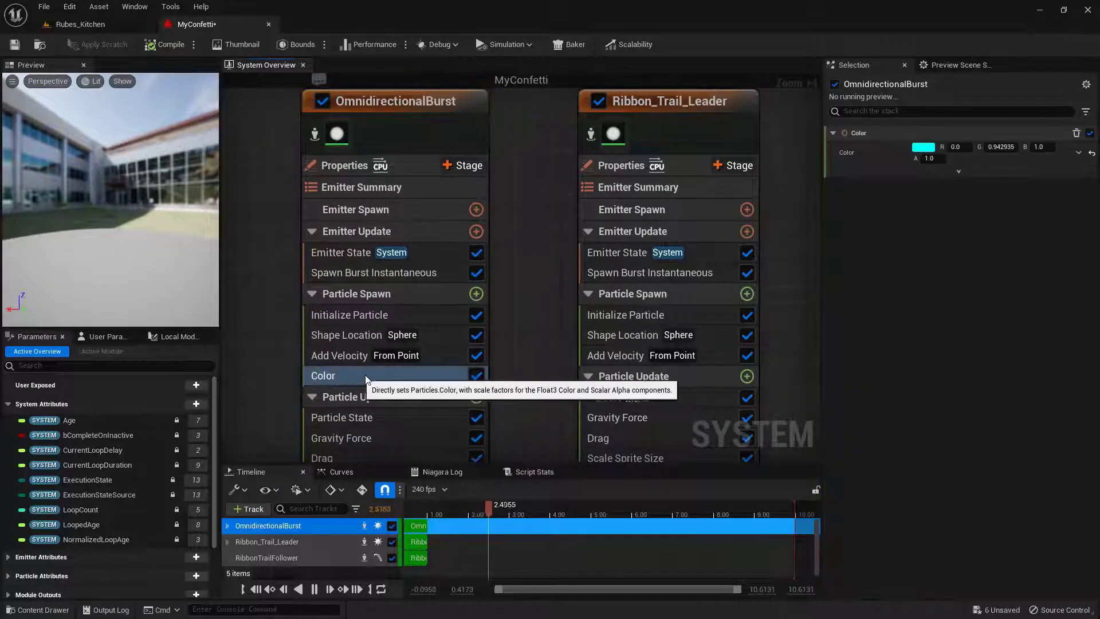
right_click(420, 373)
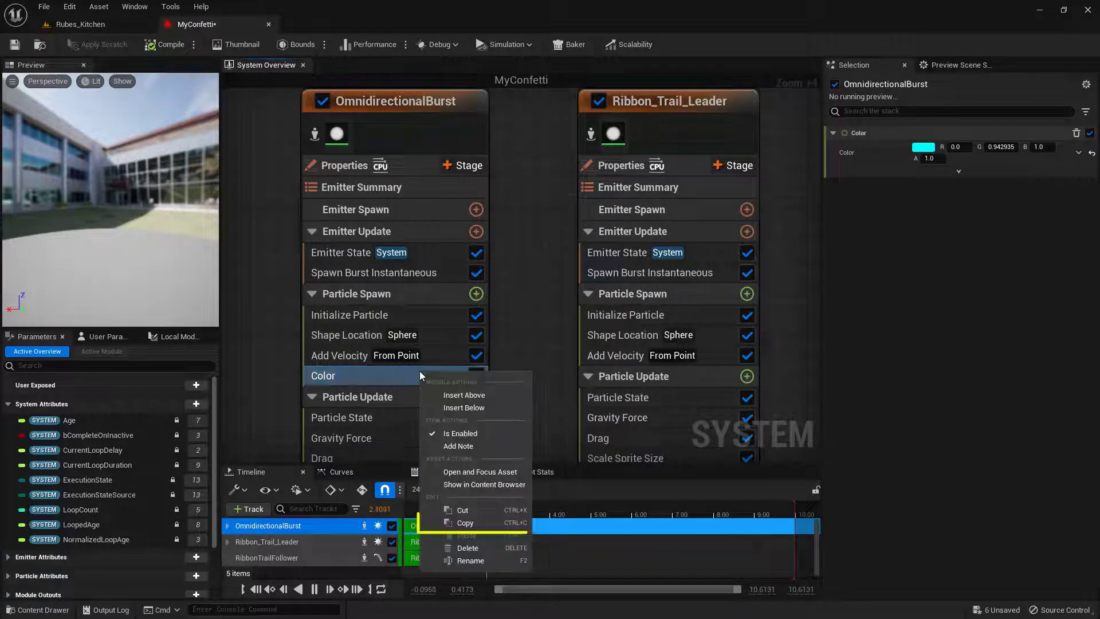
left_click(489, 523)
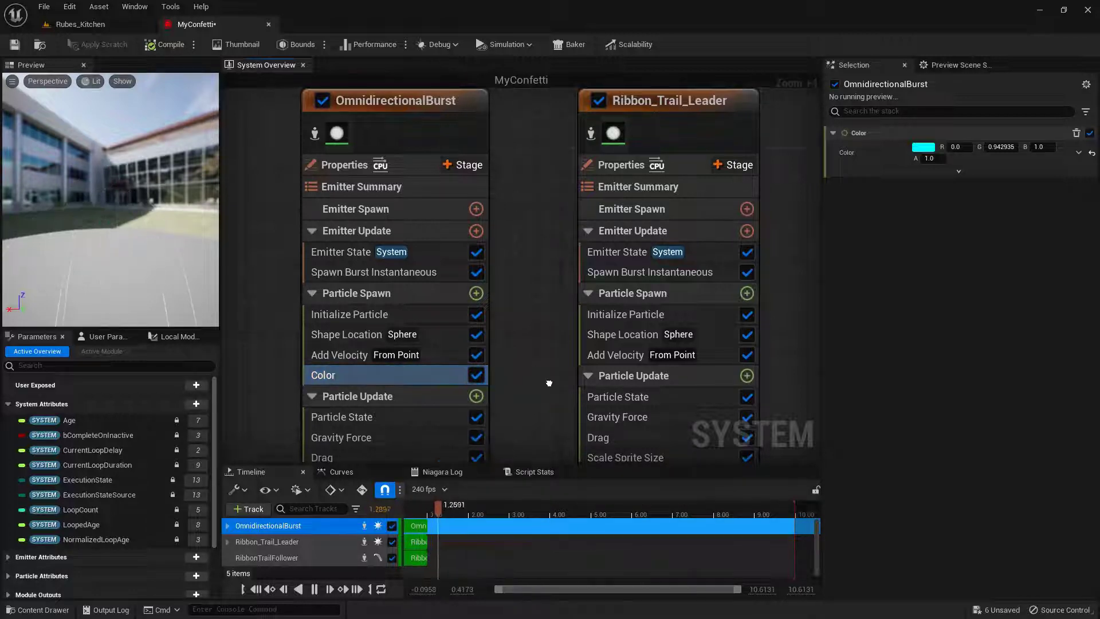
Paste the copied Color module into the Particle Spawn group of the Ribbon_Trail_Leader emitter
right_click_drag(536, 393, 427, 404)
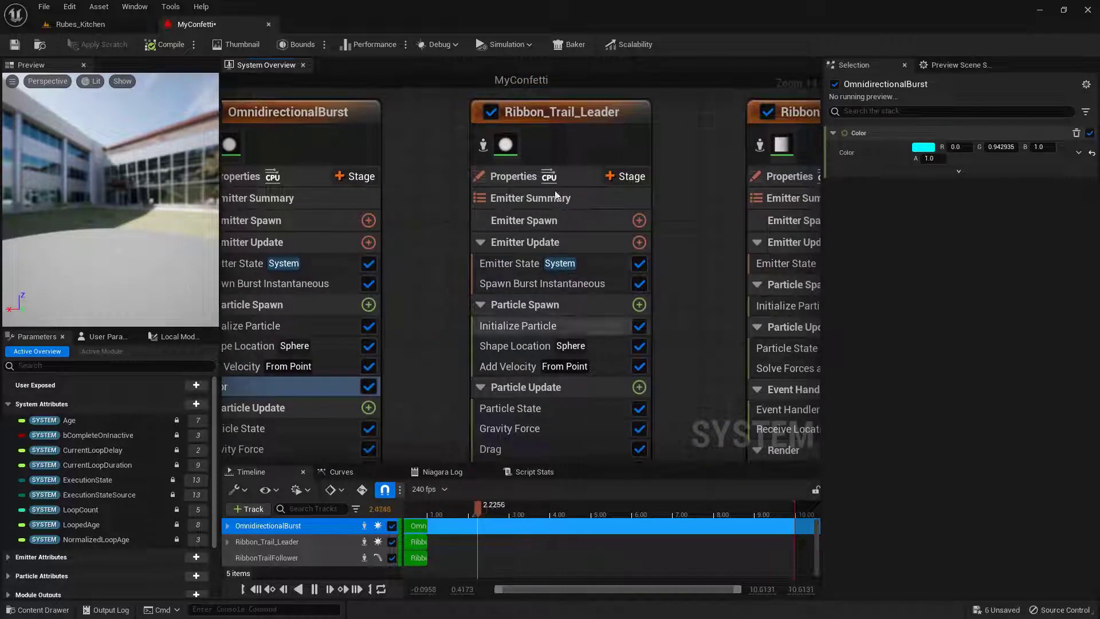
left_click(578, 305)
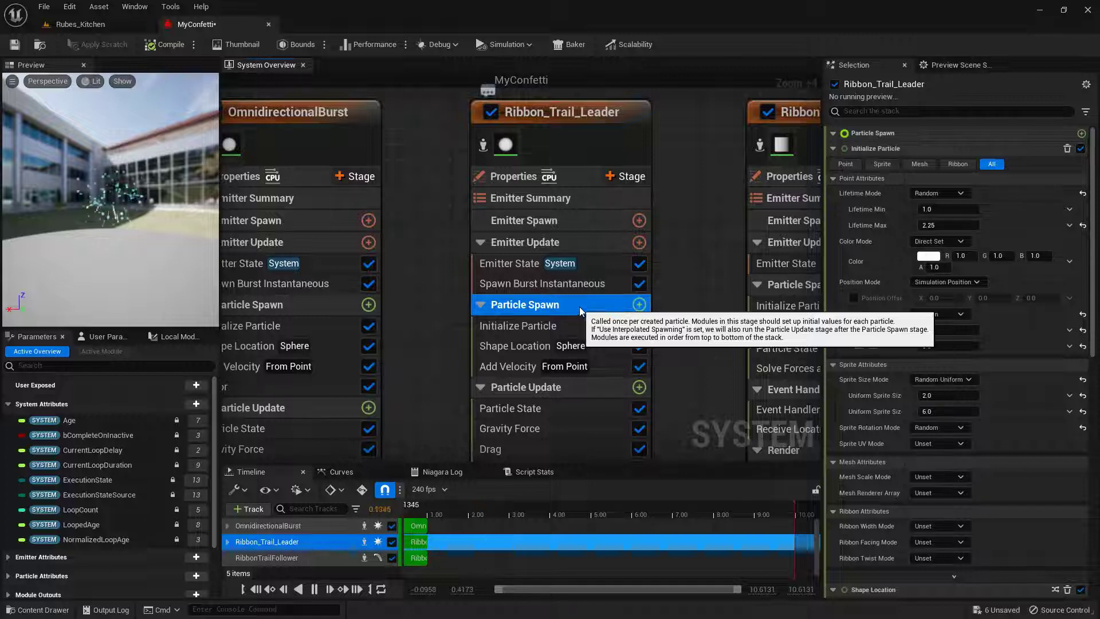
right_click(584, 305)
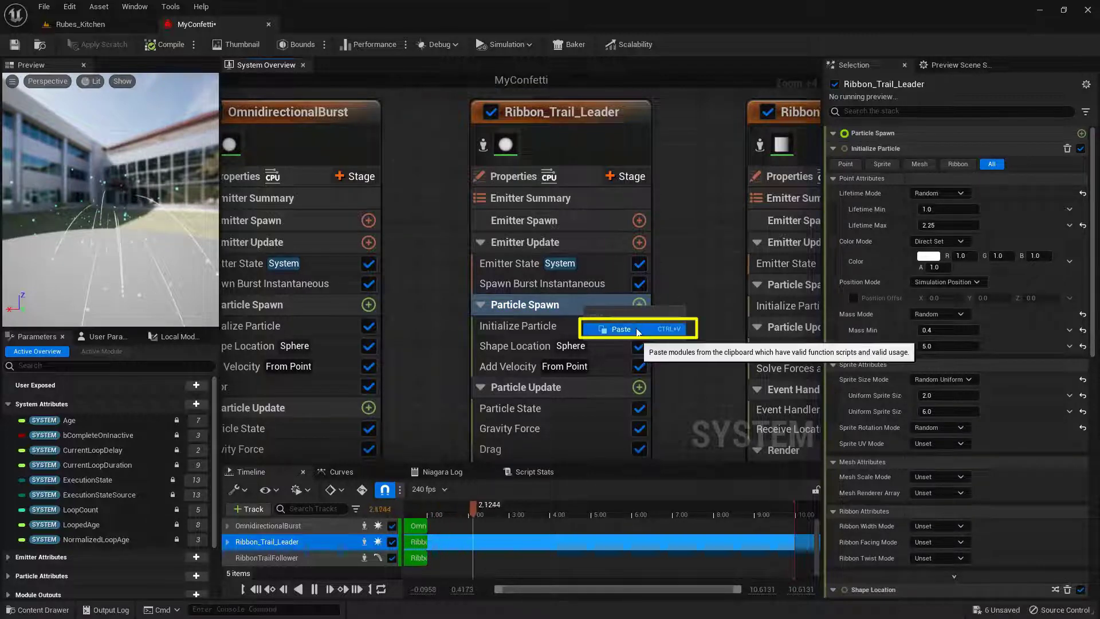
left_click(636, 330)
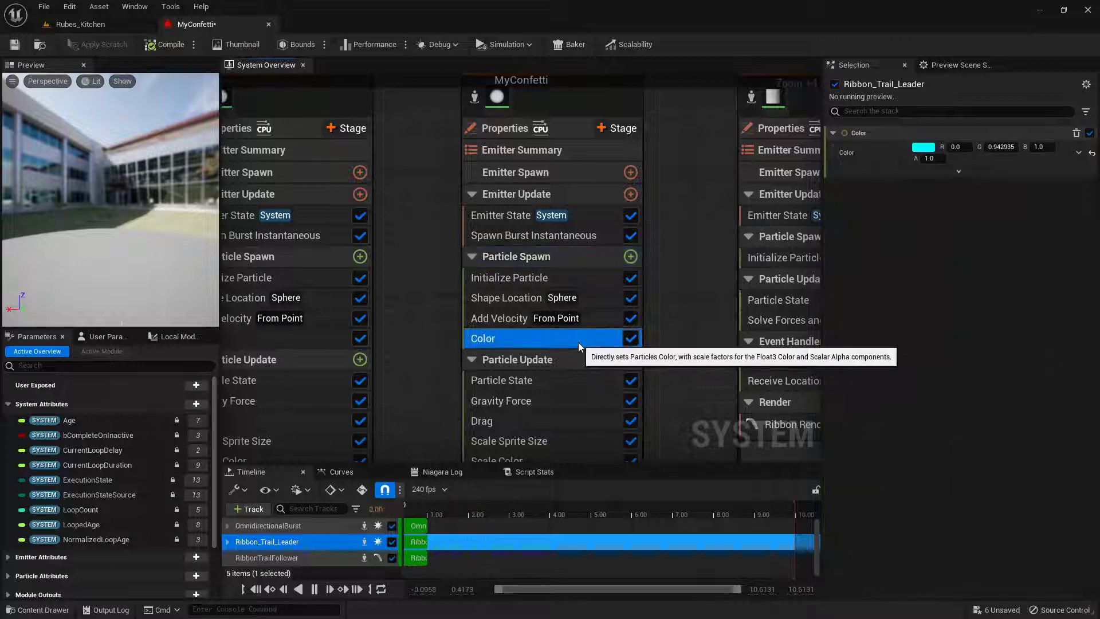
left_click(579, 342)
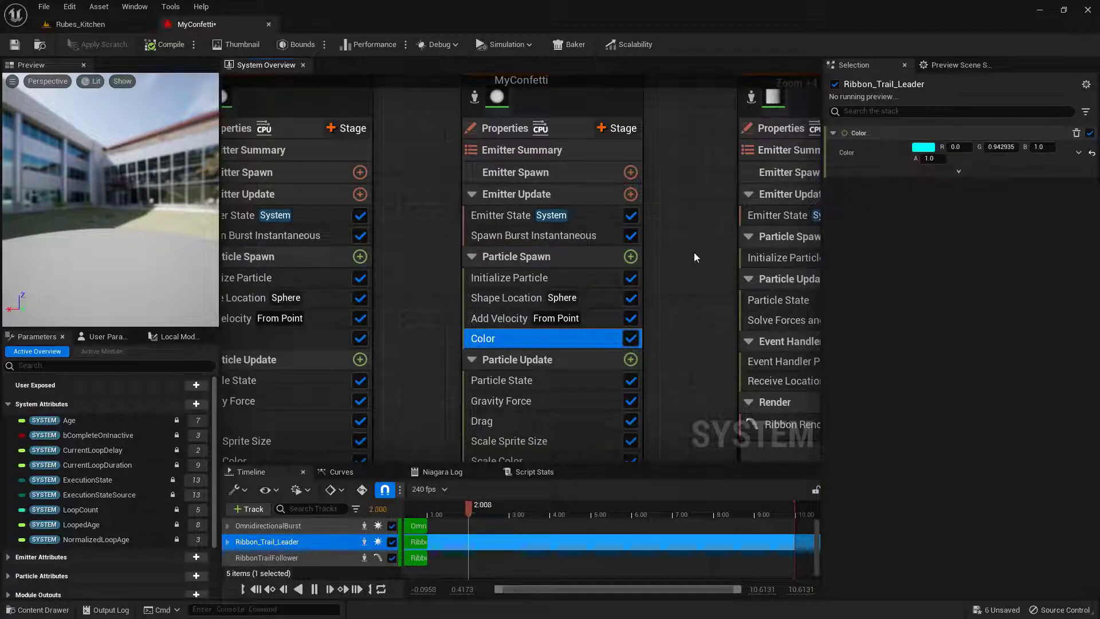
Paste the same Color module into the Particle Spawn group of the RibbonTrailFollower emitter
right_click_drag(693, 252, 489, 295)
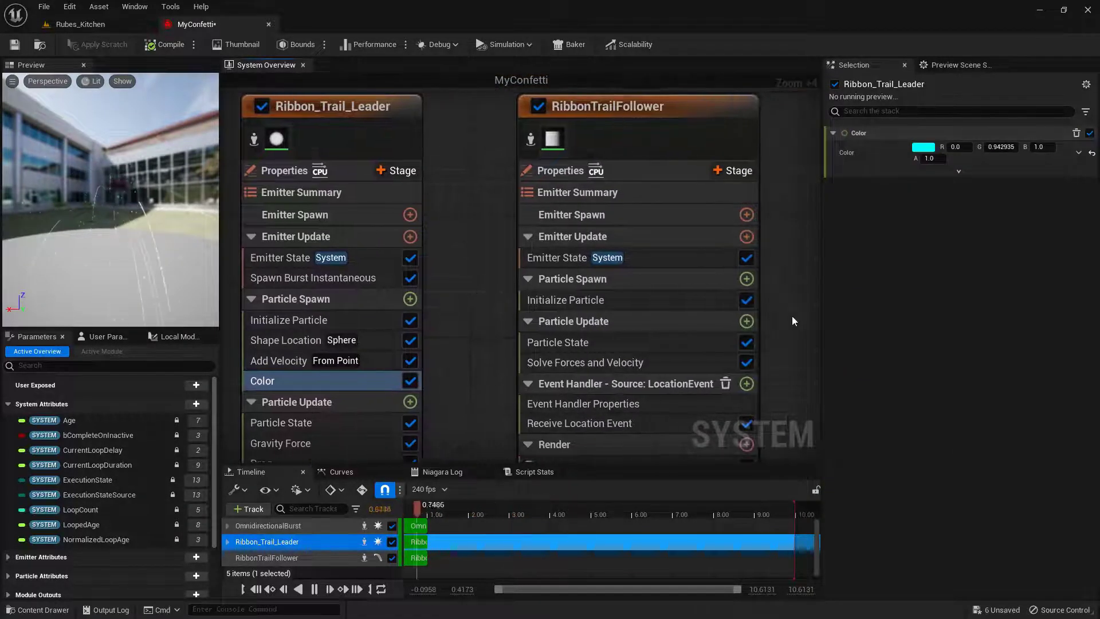
right_click_drag(797, 349, 795, 342)
left_click(640, 273)
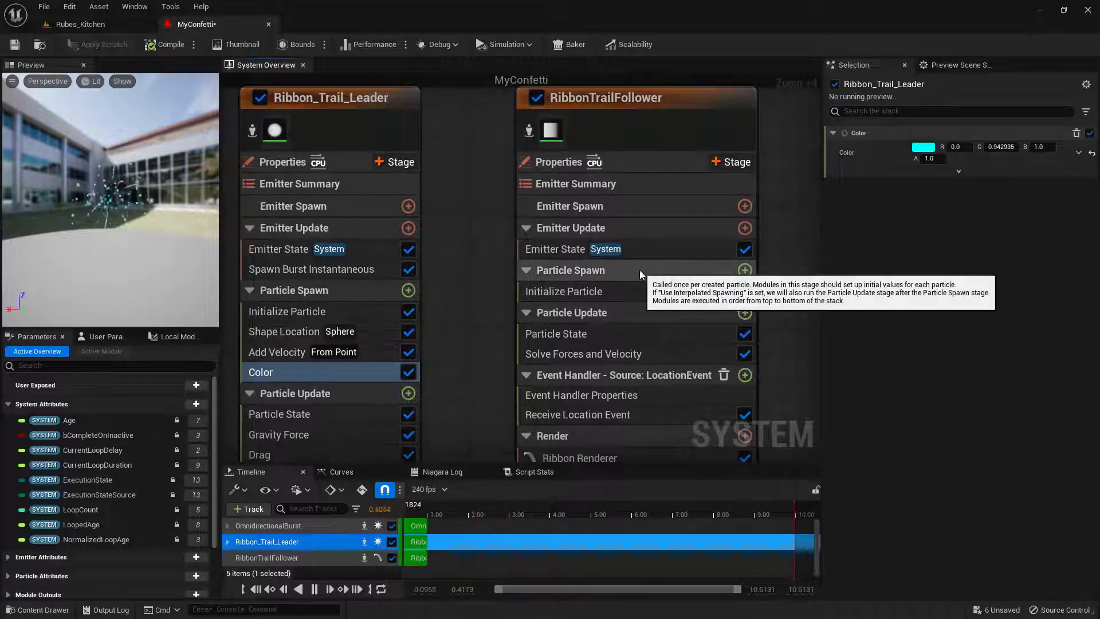
right_click(627, 270)
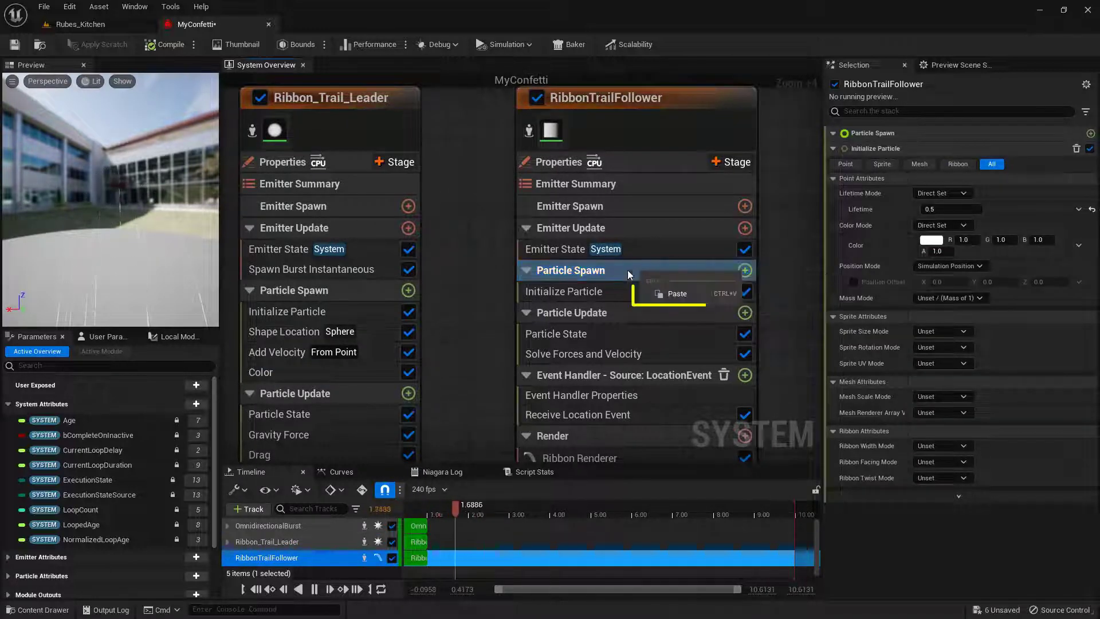
left_click(700, 291)
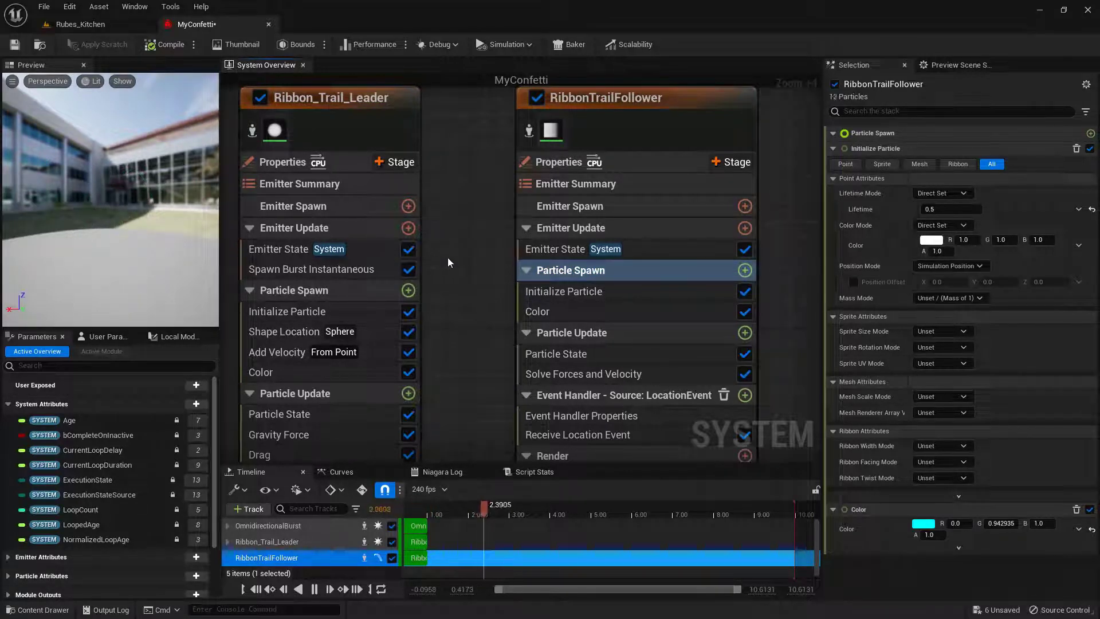
Save the MyConfetti Niagara system and close its editor
scroll(447, 256, "down", 2)
scroll(472, 269, "down", 4)
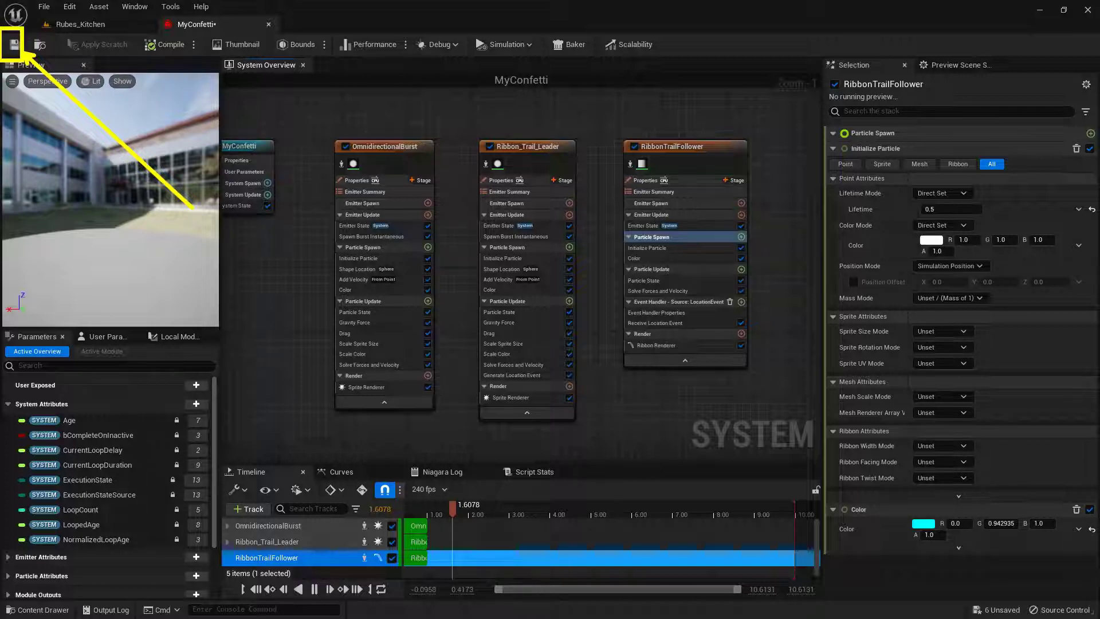
left_click(16, 45)
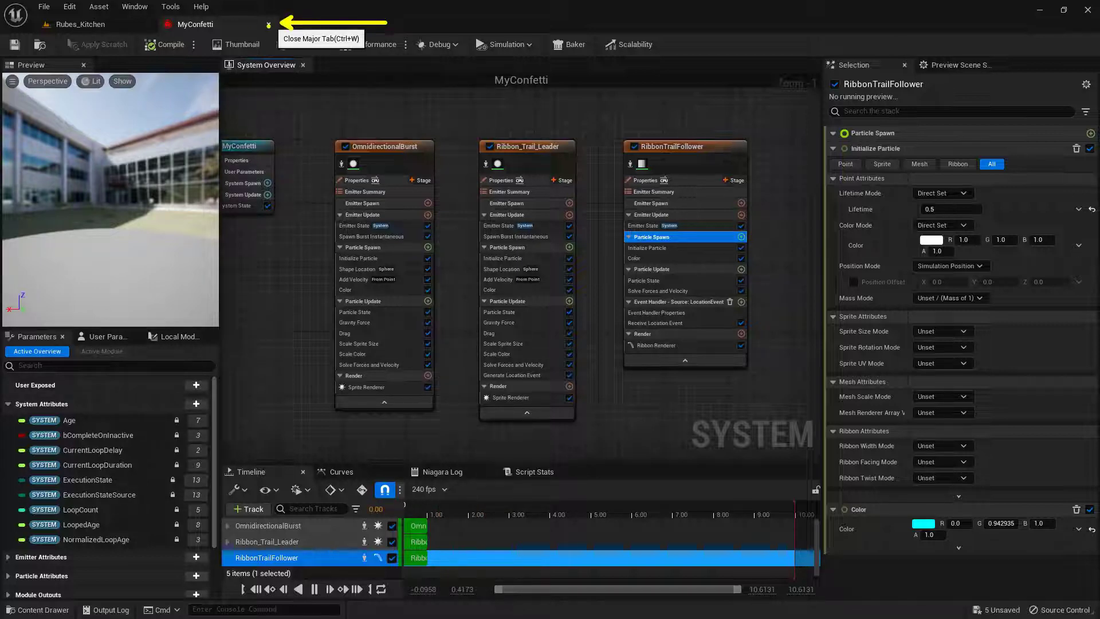
left_click(268, 24)
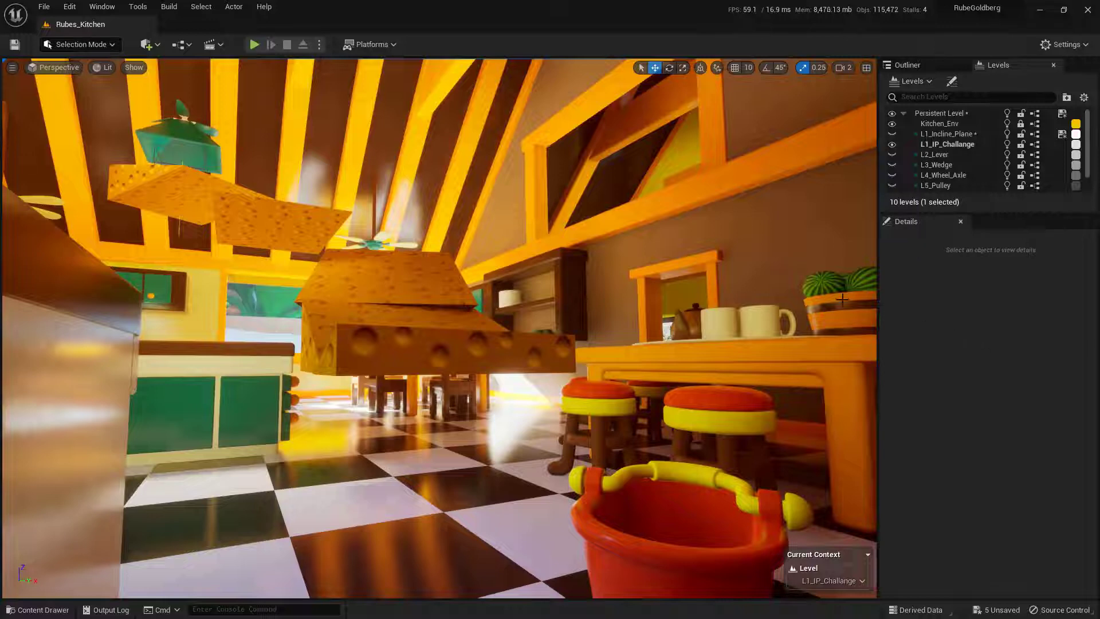
Create a Blueprint Class with Actor as its parent in the Emitters folder and name it BP_Confetti
left_click(39, 609)
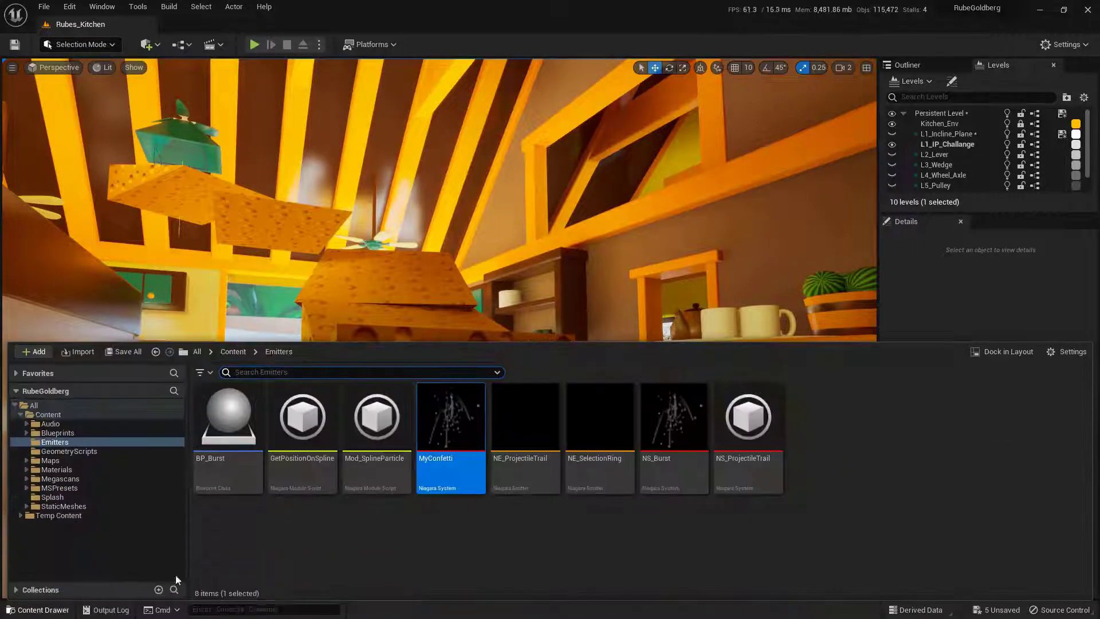
right_click(804, 430)
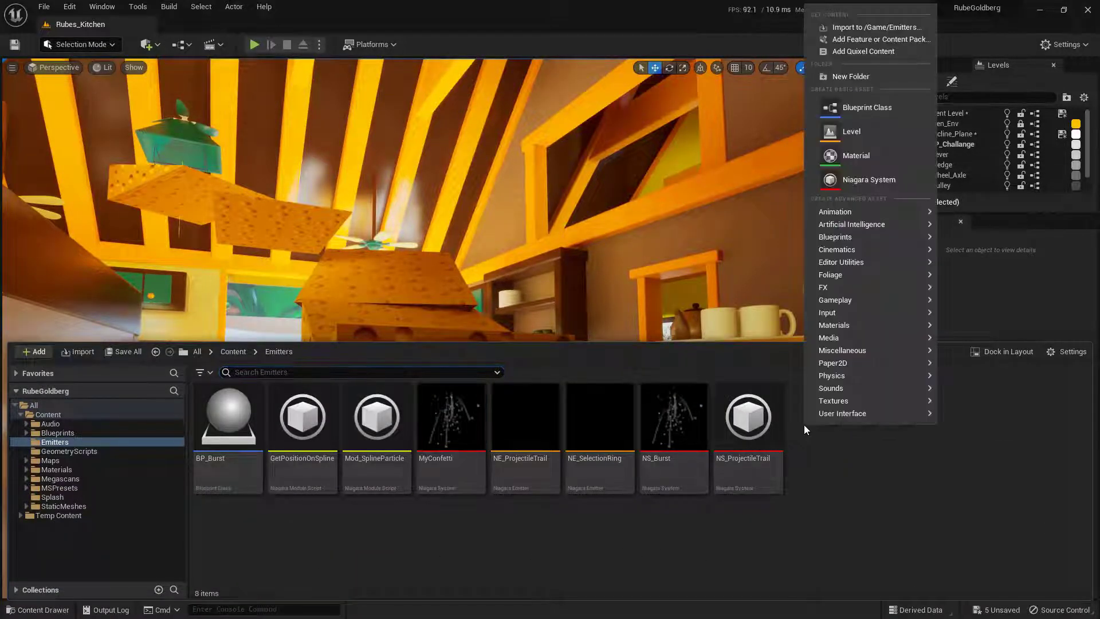
left_click(909, 109)
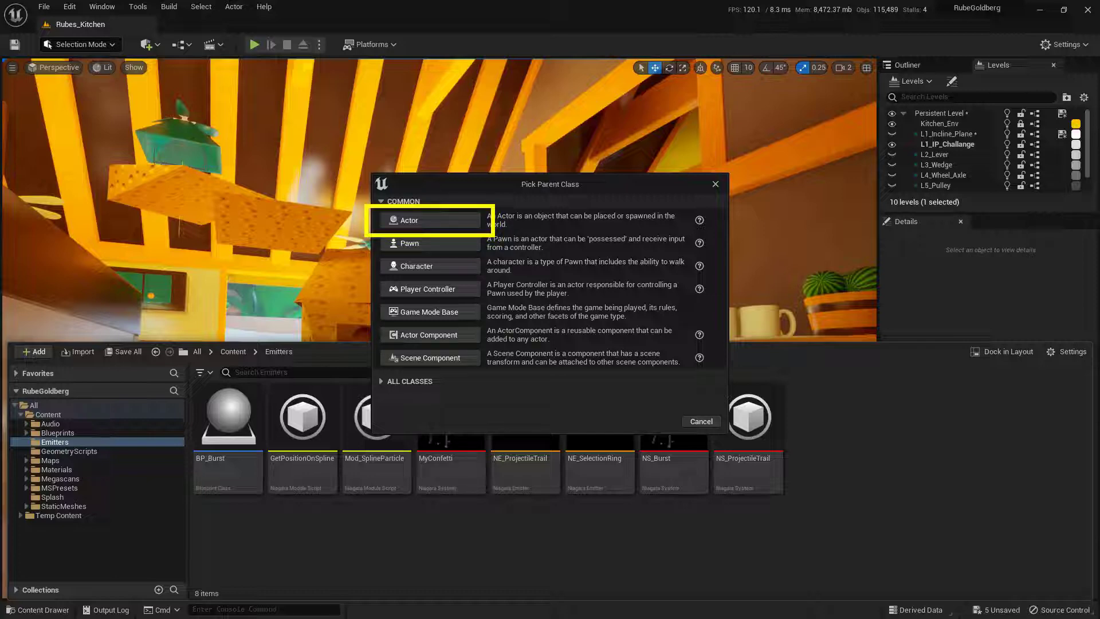
left_click(458, 222)
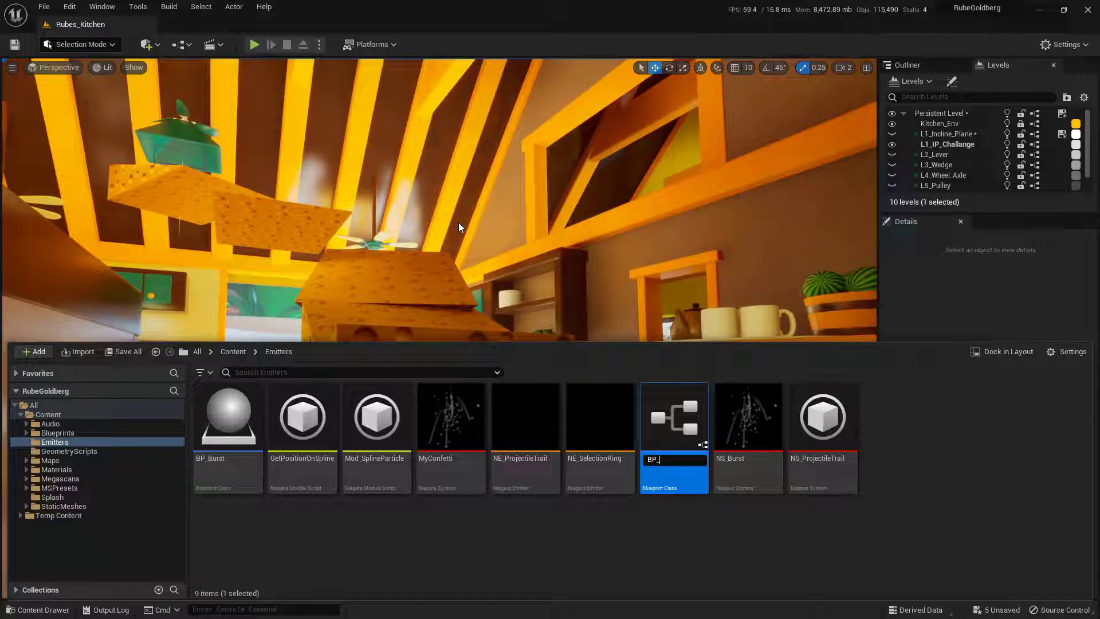
type("BP_Confetti")
key("Return")
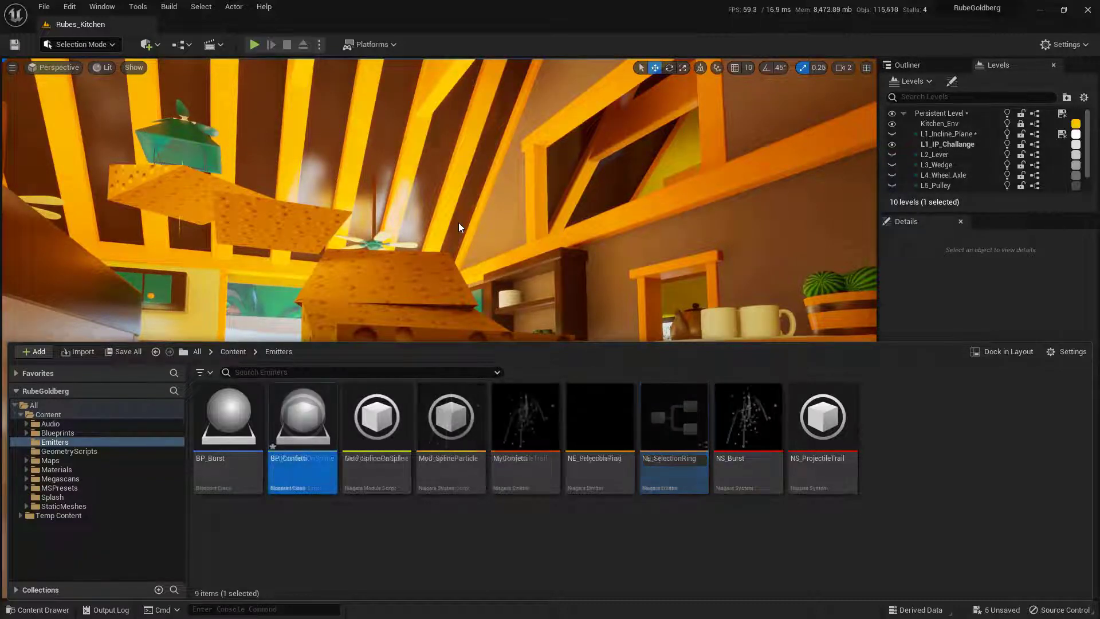
Open BP_Confetti, dock its editor beside the Rubes_Kitchen level, and add a Box Collision component with the default name Box
double_click(319, 471)
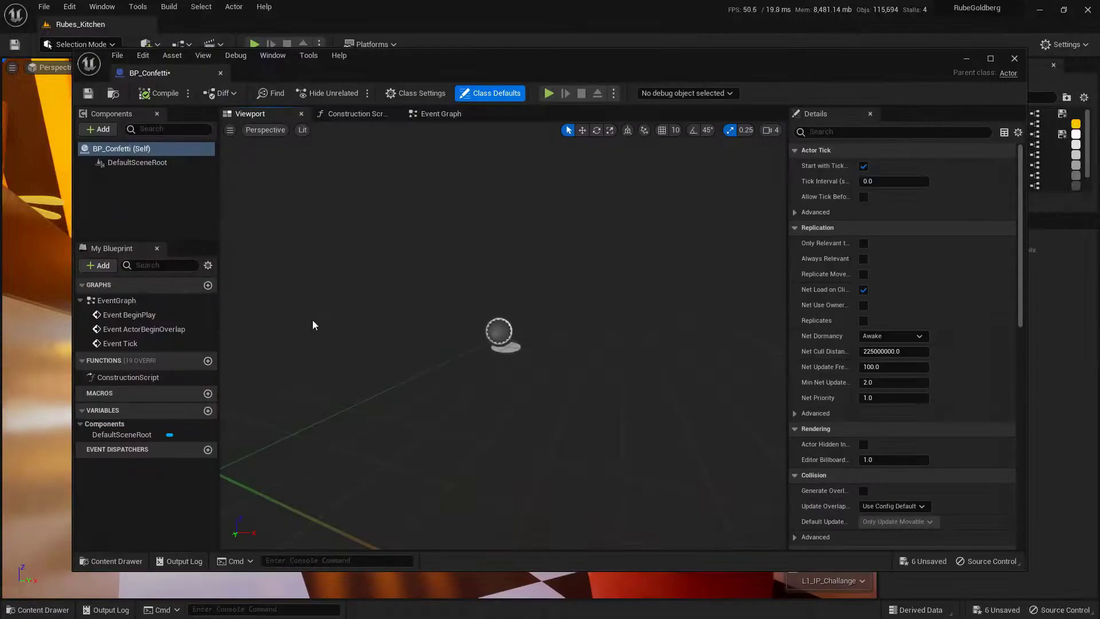
left_click_drag(184, 76, 208, 26)
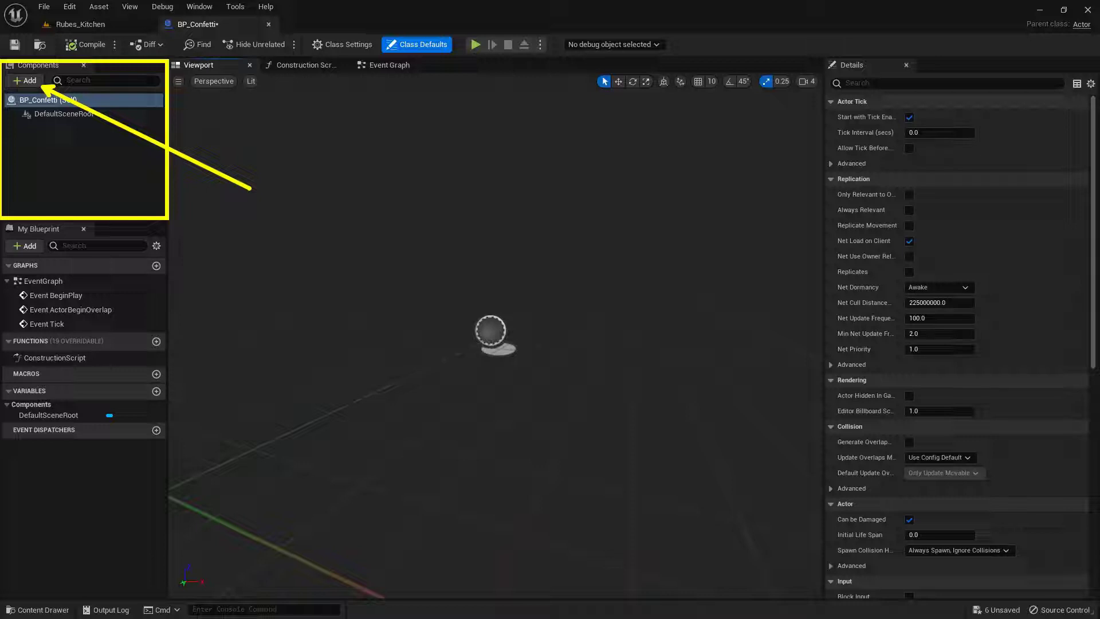
left_click(20, 80)
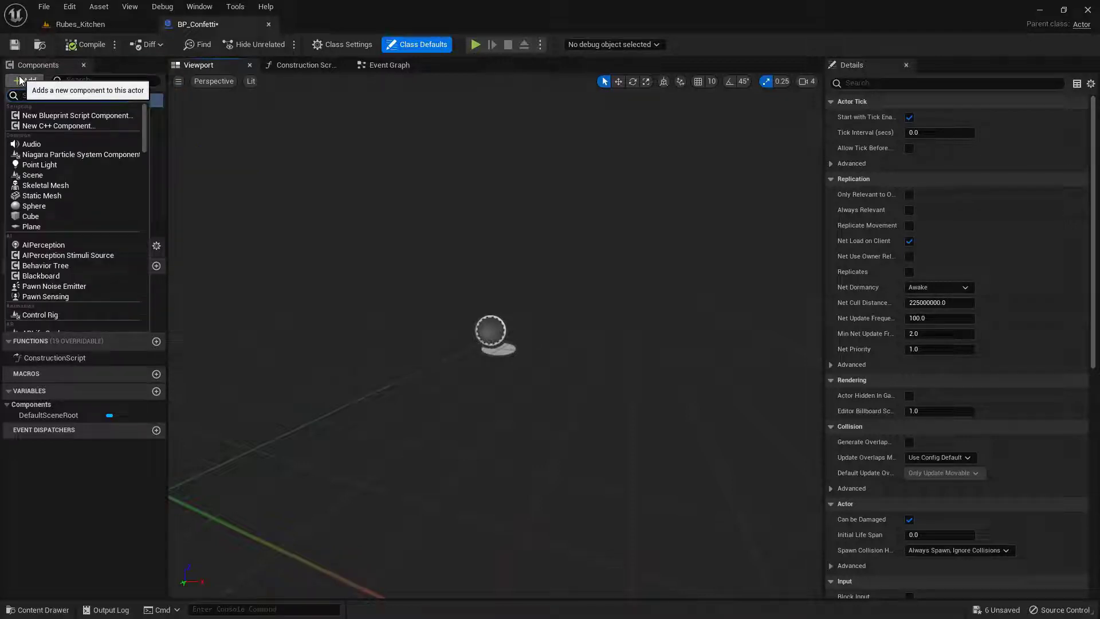
type("box")
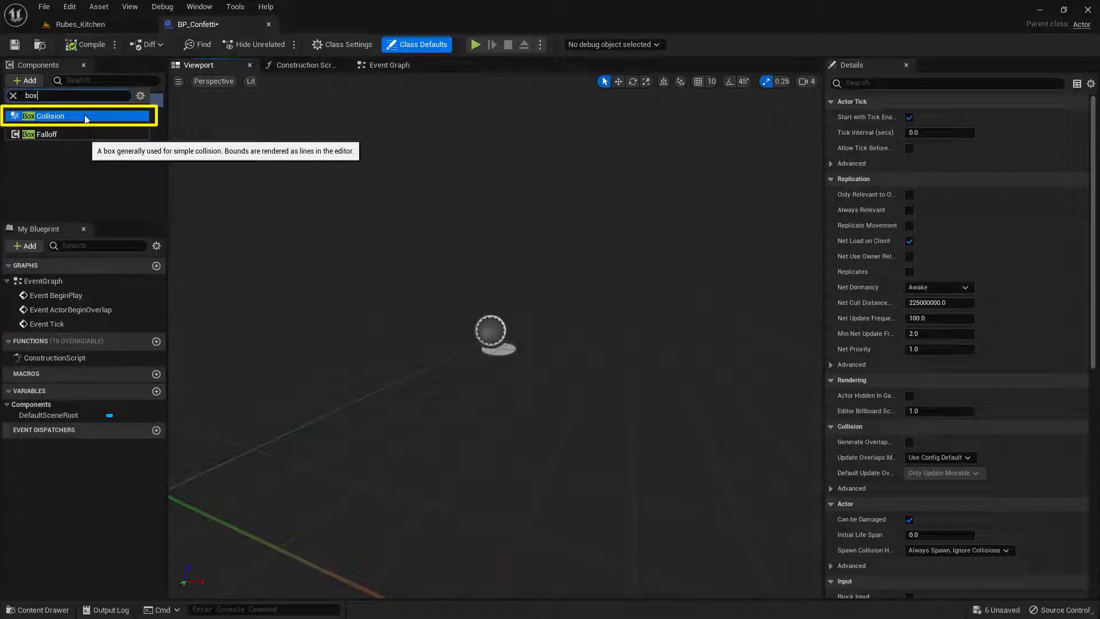
left_click(84, 116)
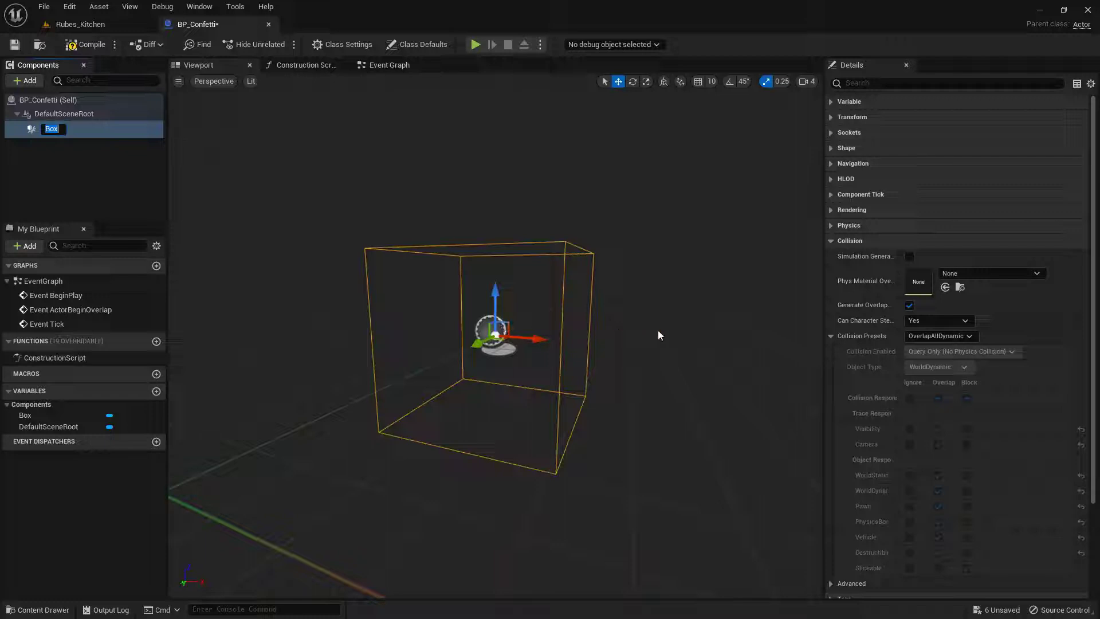
key("Return")
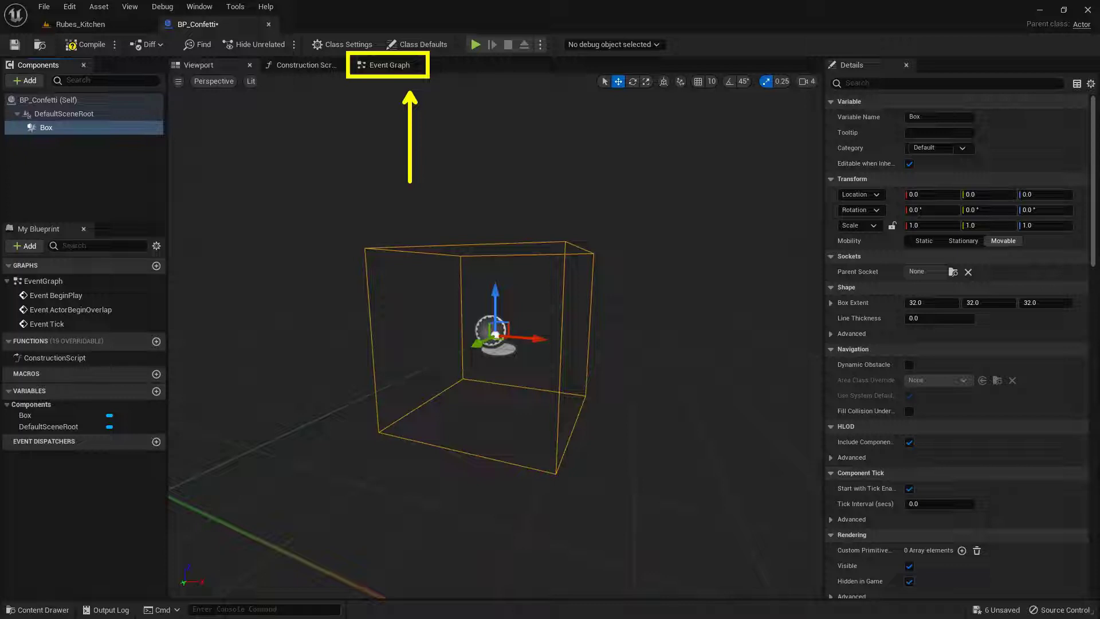
Delete the Event BeginPlay and Event Tick nodes from BP_Confetti's Event Graph
left_click(397, 65)
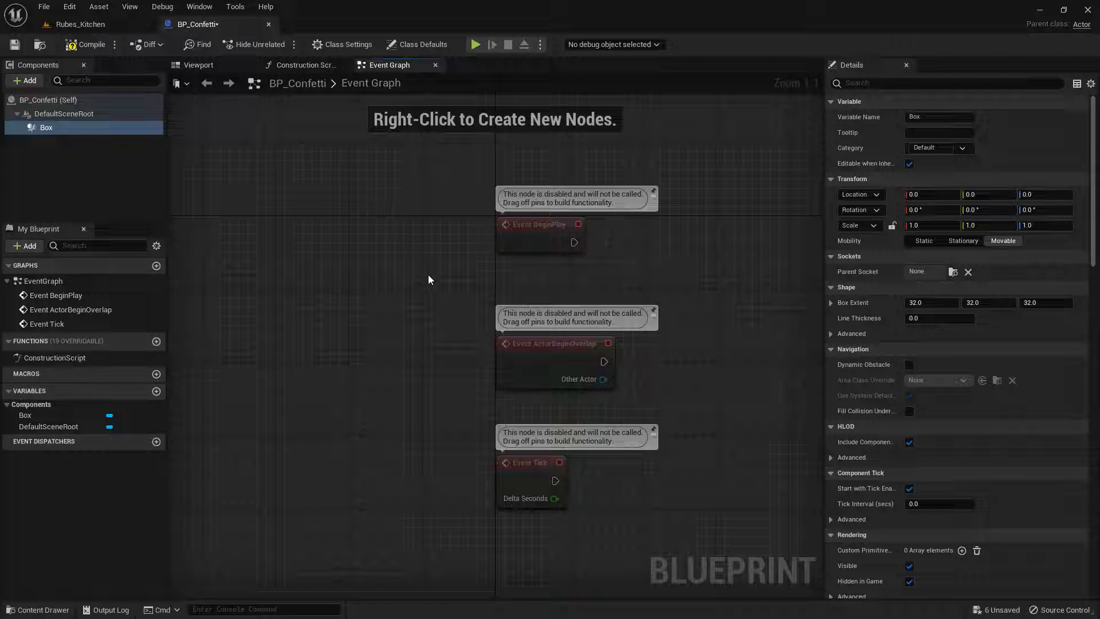
right_click_drag(428, 274, 400, 263)
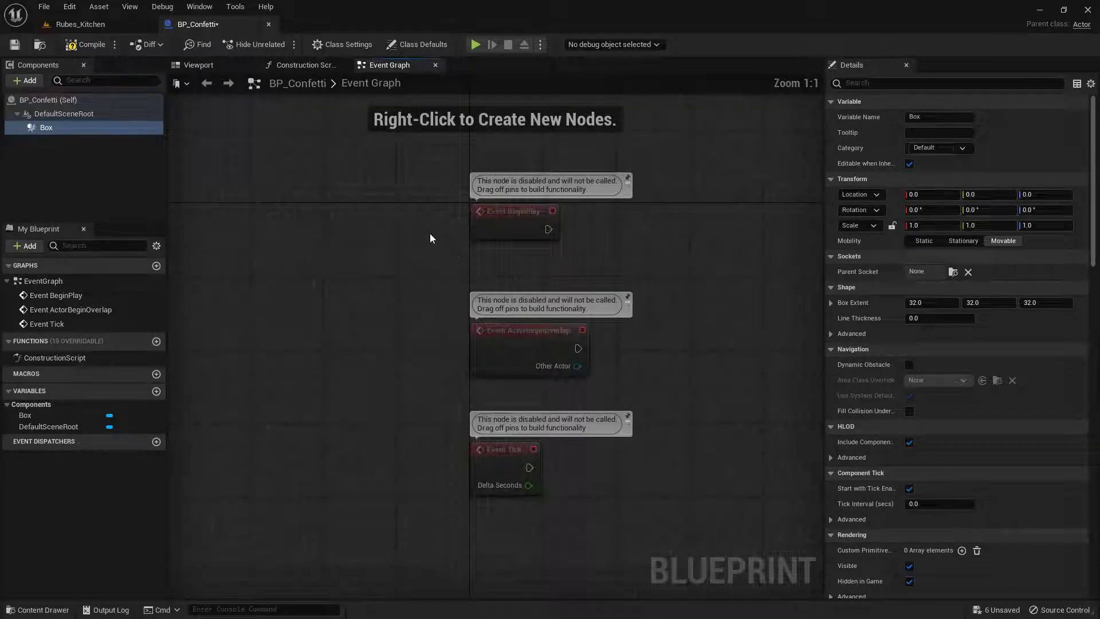
left_click(518, 225)
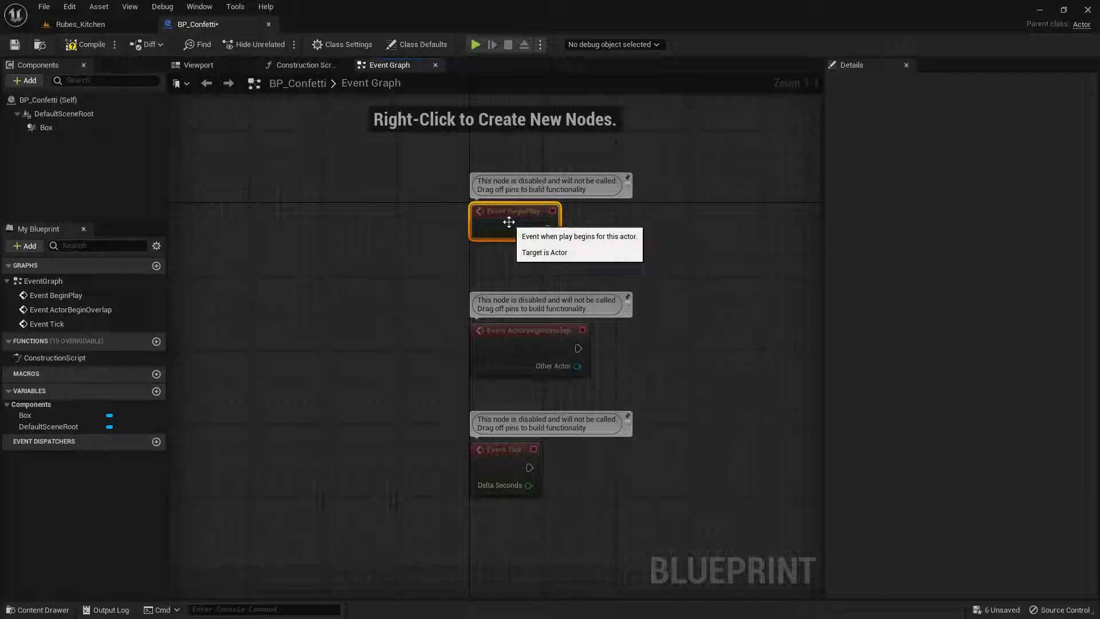
key("Delete")
left_click(489, 467)
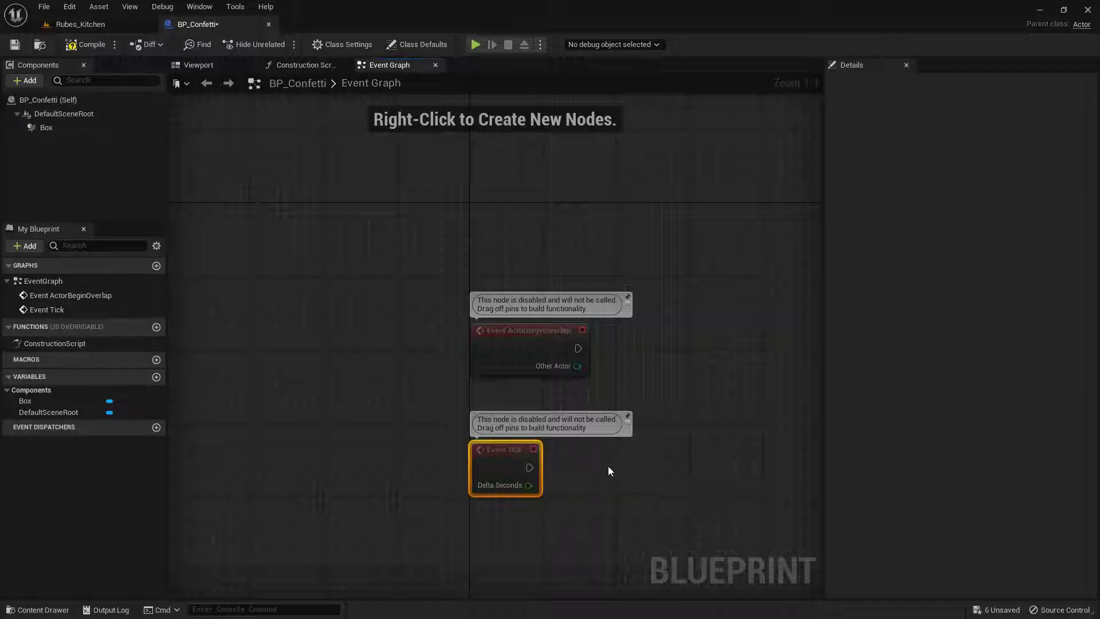
key("Delete")
right_click_drag(596, 451, 417, 394)
scroll(417, 394, "up", 1)
scroll(417, 394, "up", 2)
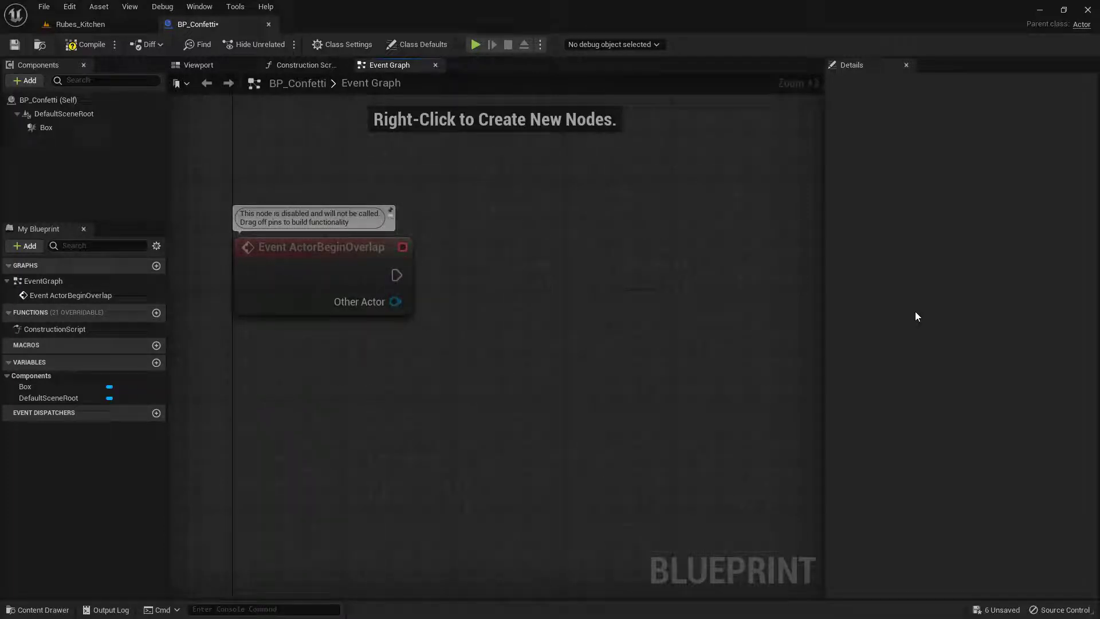
Add a Niagara Spawn System at Location node connected to the execution output of Event ActorBeginOverlap
left_click(297, 261)
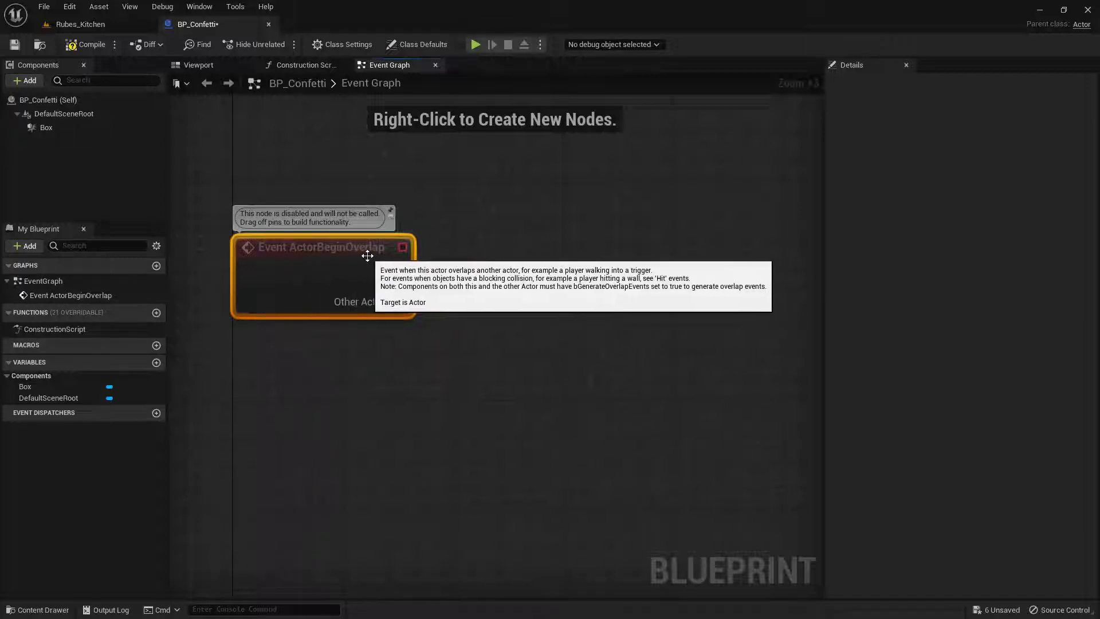
left_click(222, 67)
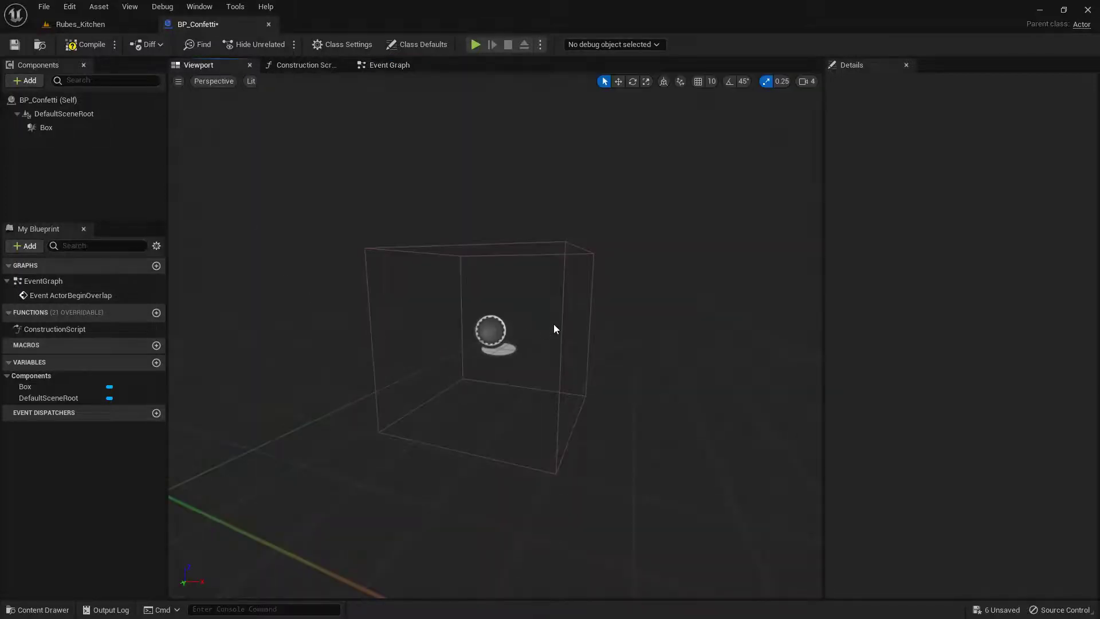
left_click(386, 69)
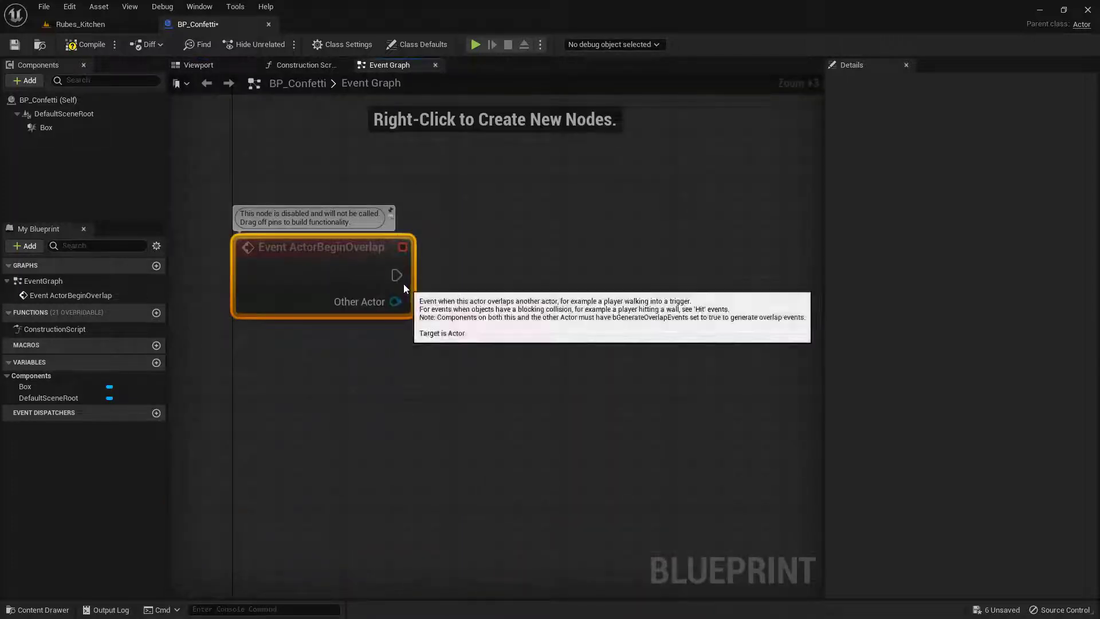
left_click_drag(396, 275, 564, 275)
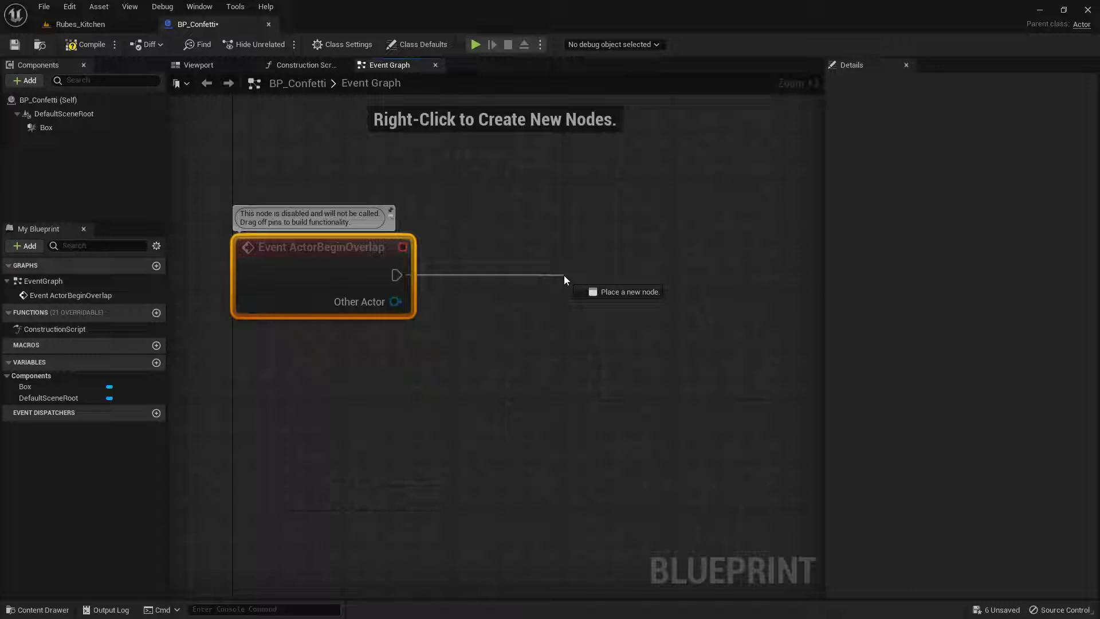
mouse_move(564, 275)
left_mouse_down()
mouse_move(566, 239)
mouse_move(565, 275)
left_mouse_up()
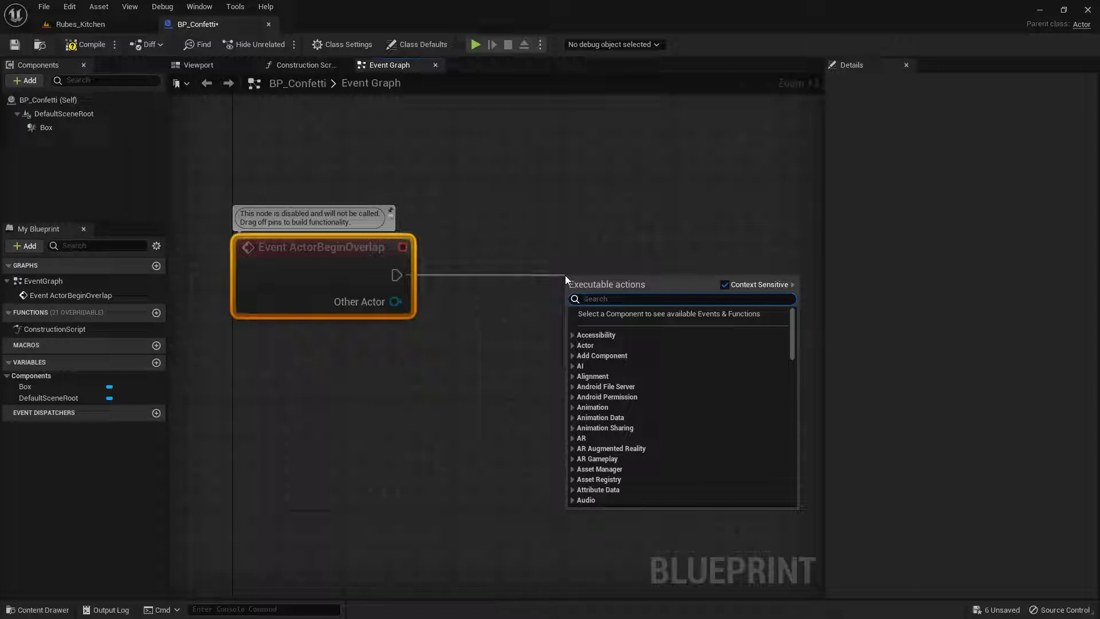
type("spawn system at location")
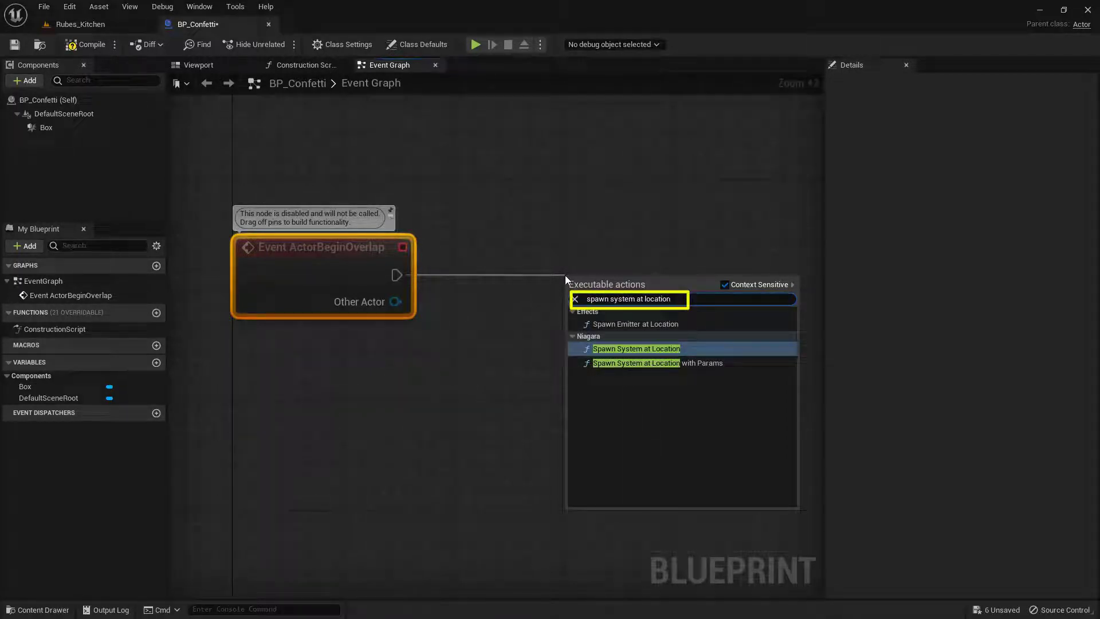
left_click(683, 351)
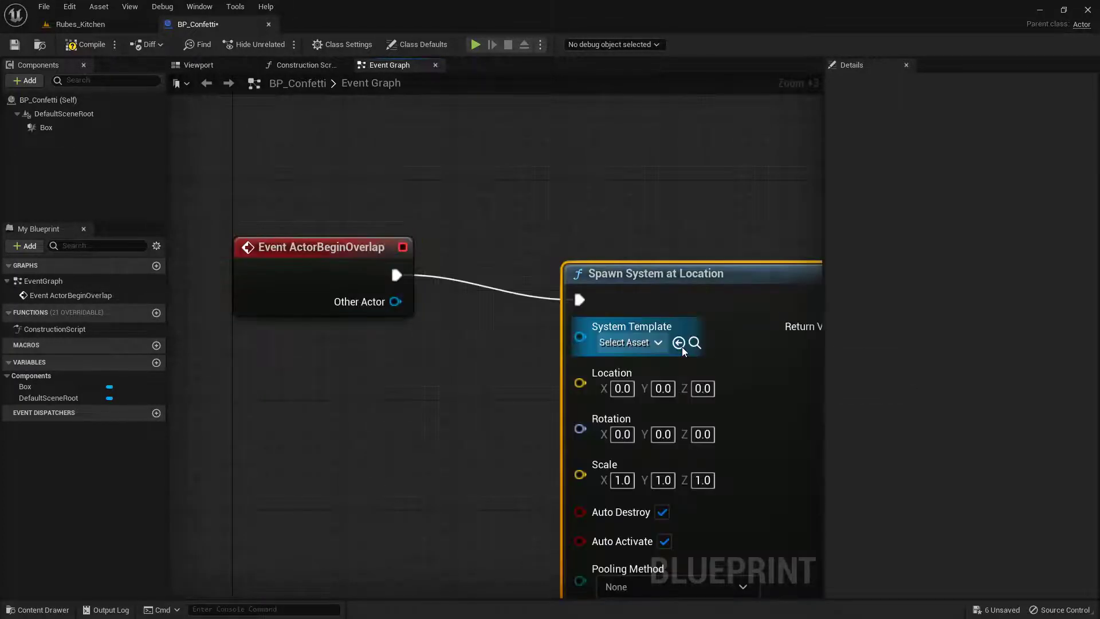
Set the System Template of the Spawn System at Location node to MyConfetti
right_click_drag(714, 248, 677, 213)
scroll(678, 214, "down", 1)
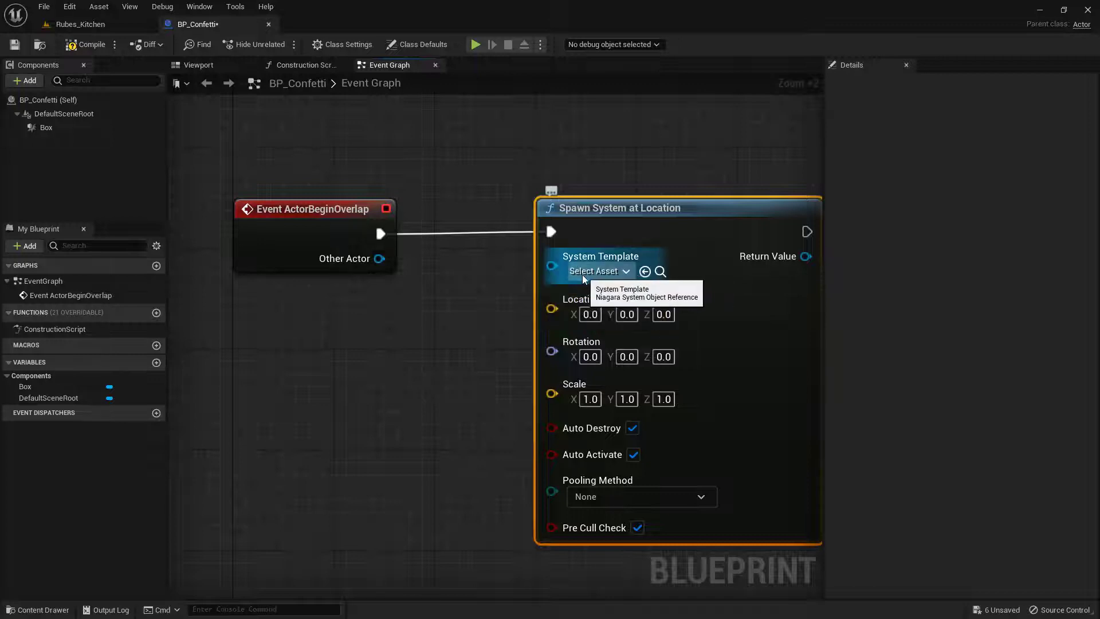
left_click(626, 272)
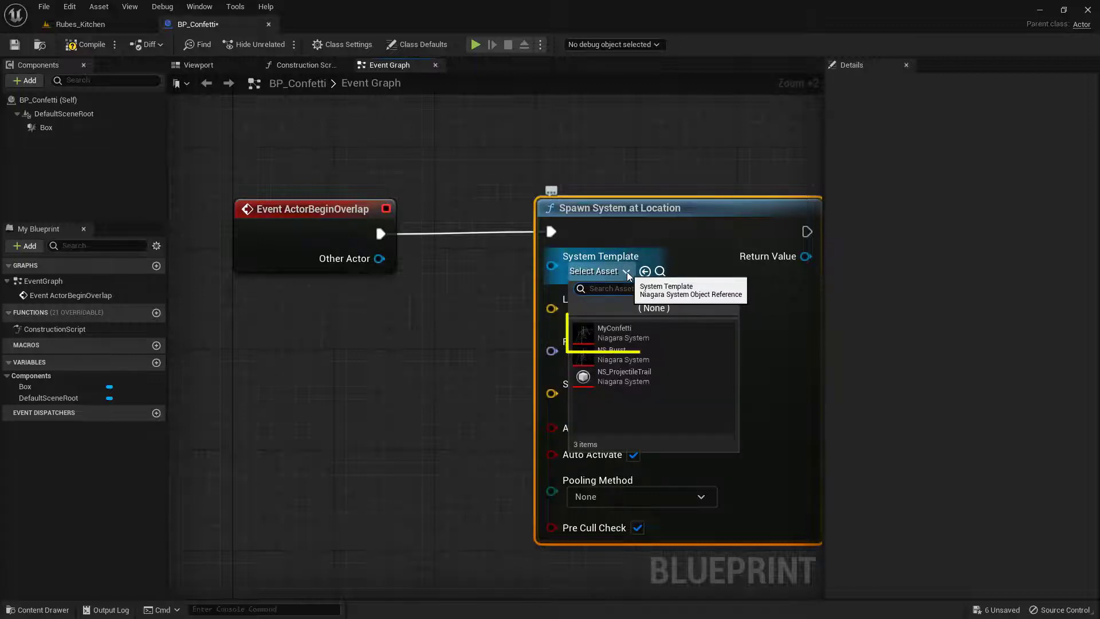
left_click(665, 338)
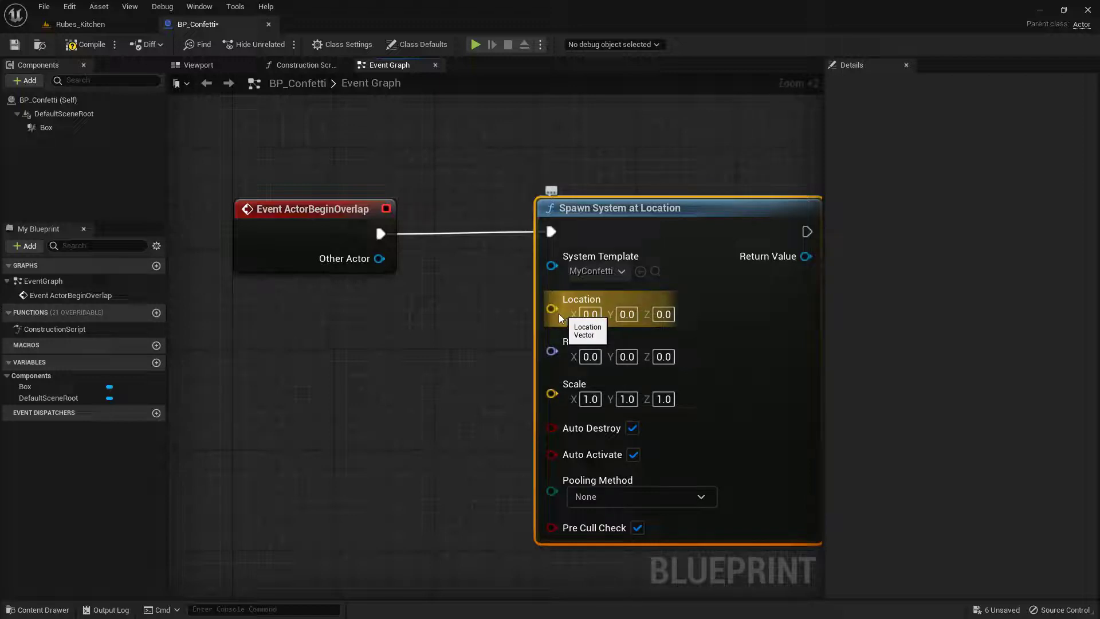
Add a Get Actor Location node feeding the Location input of the Spawn System at Location node
left_click_drag(551, 309, 278, 368)
type("g")
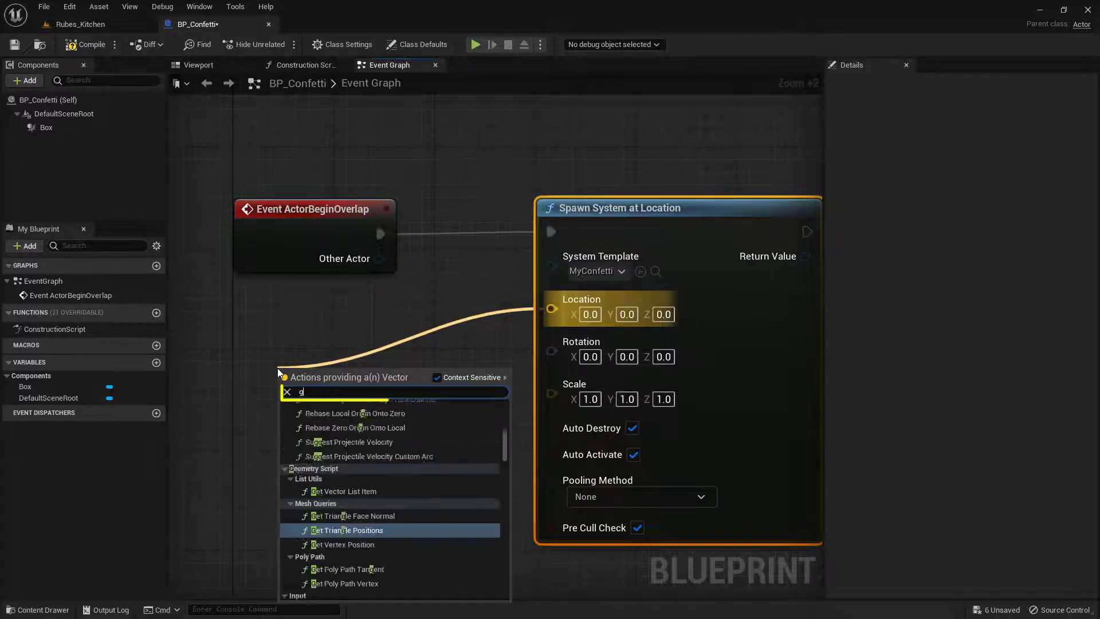
type("et actor location")
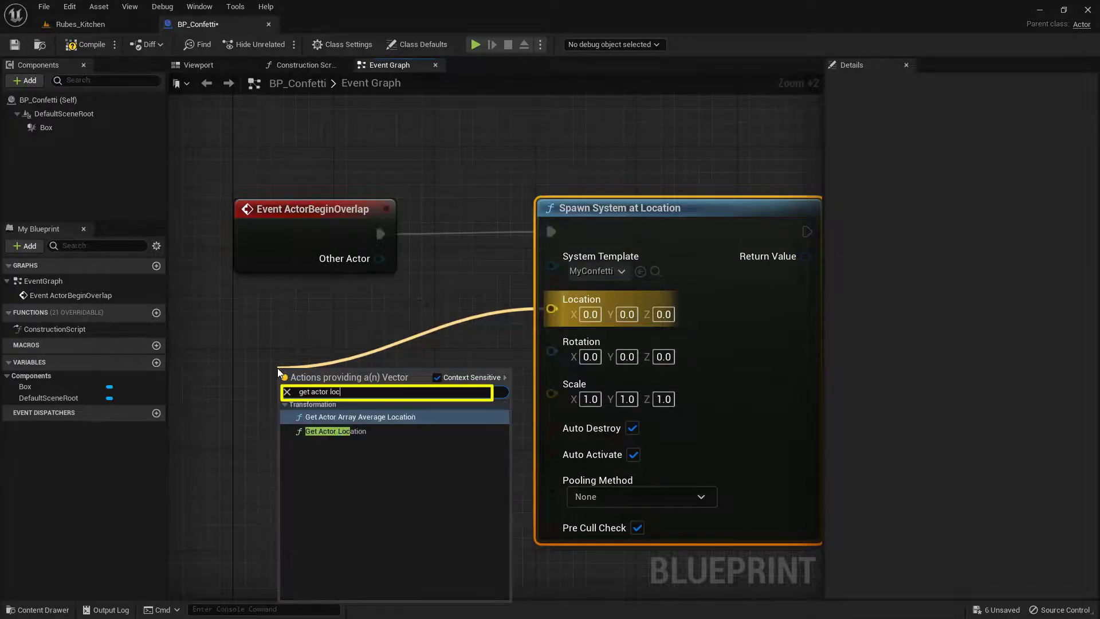
left_click(417, 435)
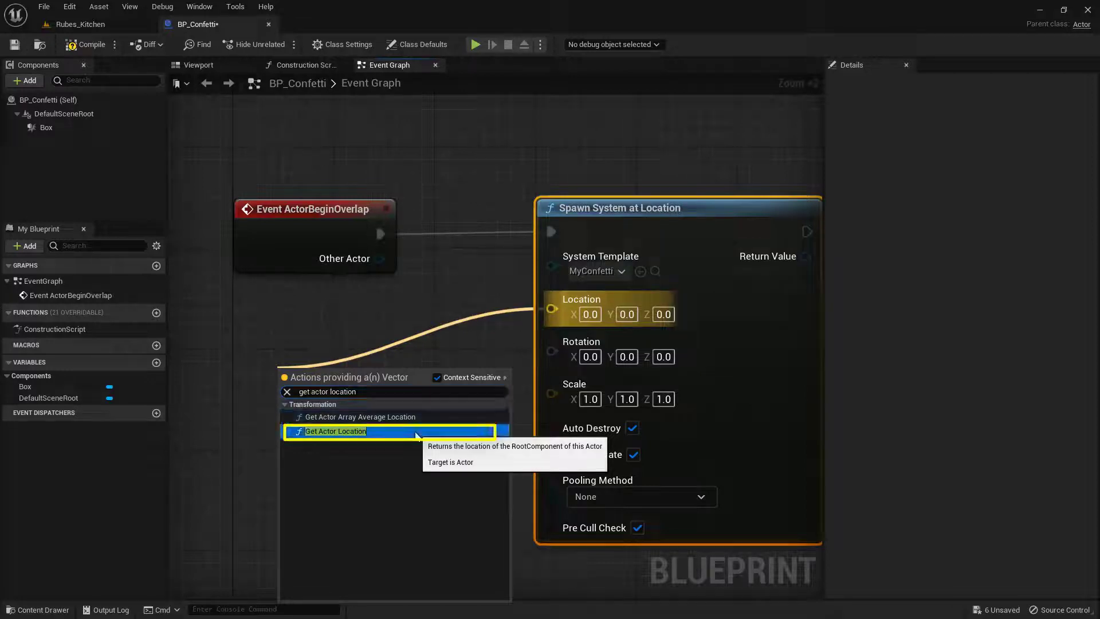
left_click(416, 436)
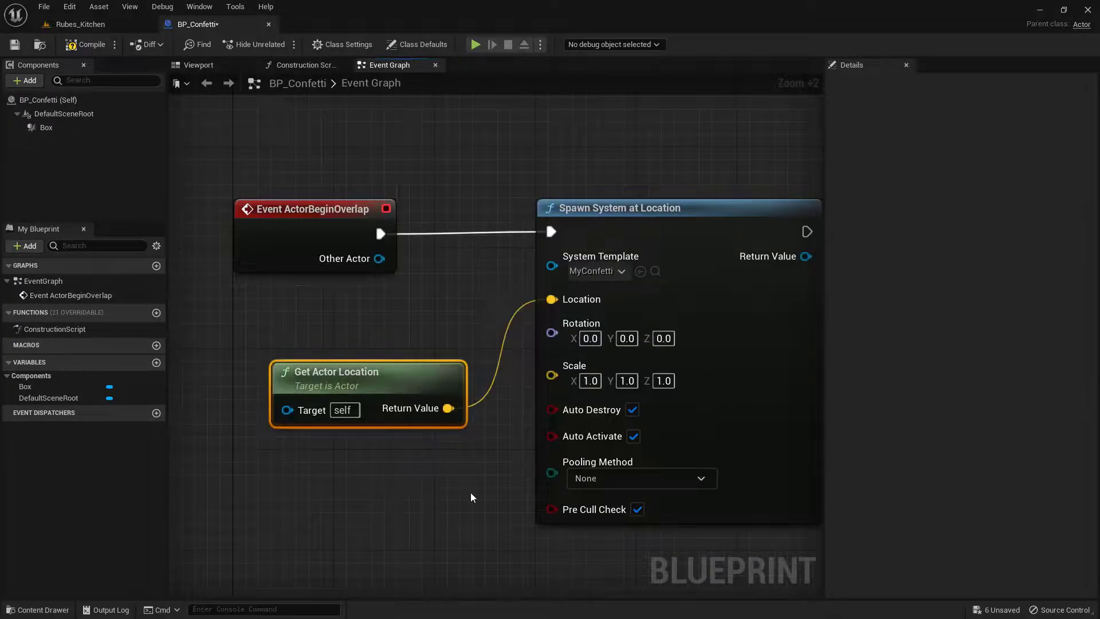
Rearrange the three nodes so Event ActorBeginOverlap lines up with Spawn System at Location and Get Actor Location sits between and below them
scroll(467, 484, "down", 2)
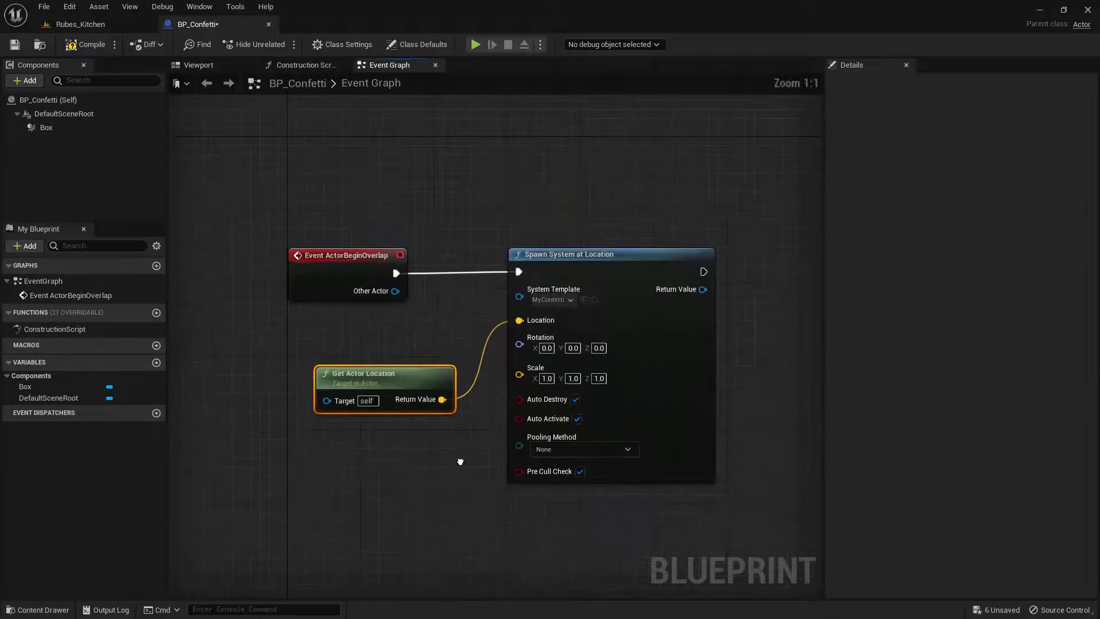
left_click(431, 504)
left_click_drag(363, 269, 337, 215)
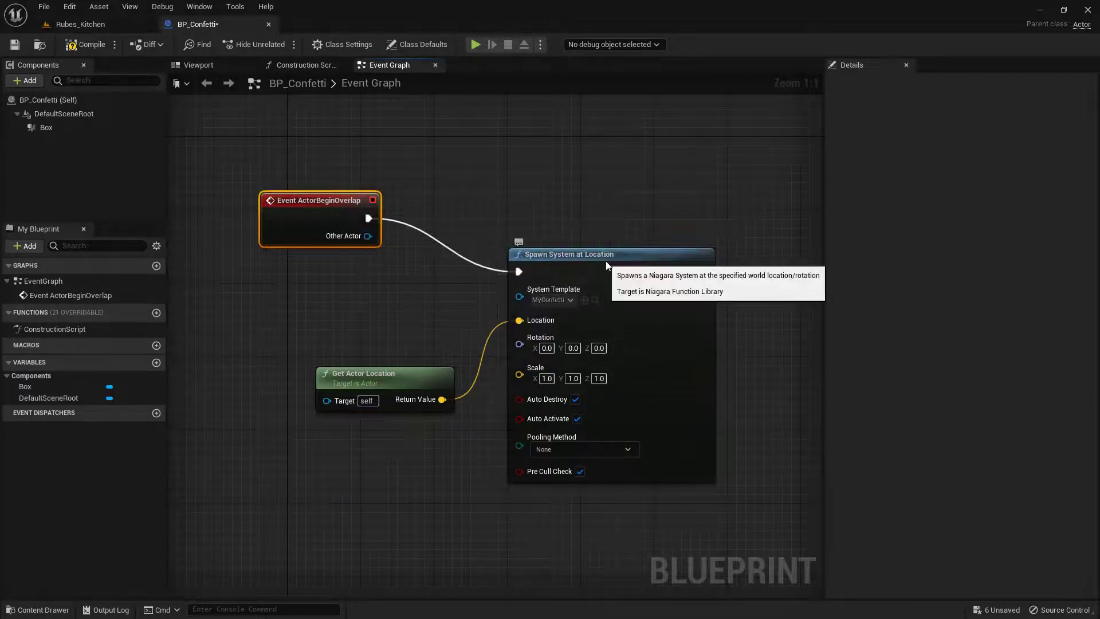
left_click_drag(606, 259, 653, 205)
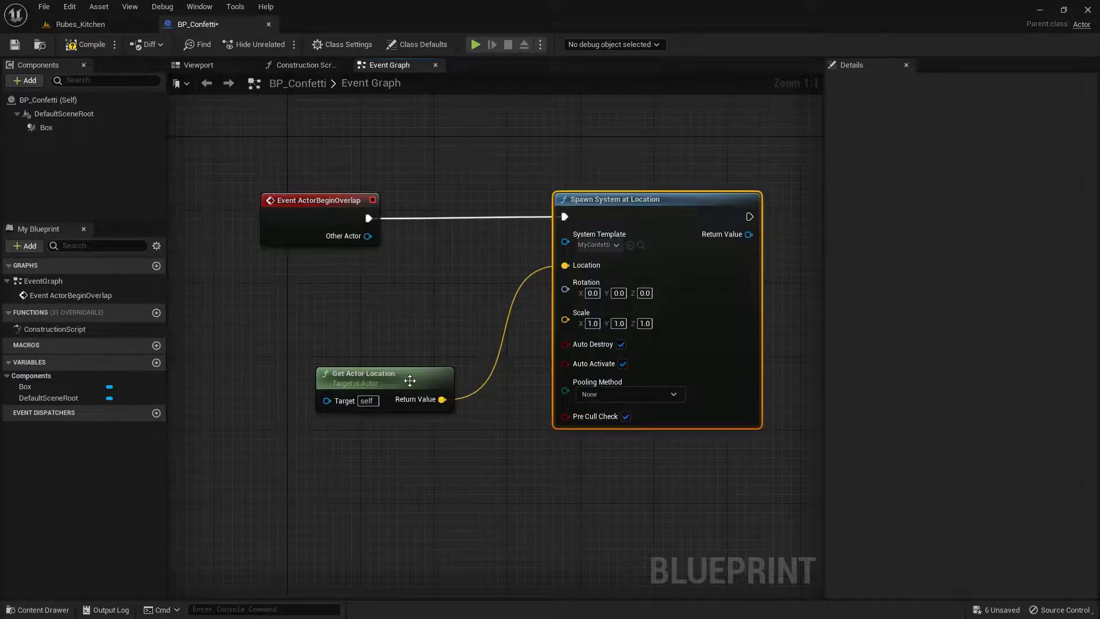
left_click_drag(410, 383, 417, 308)
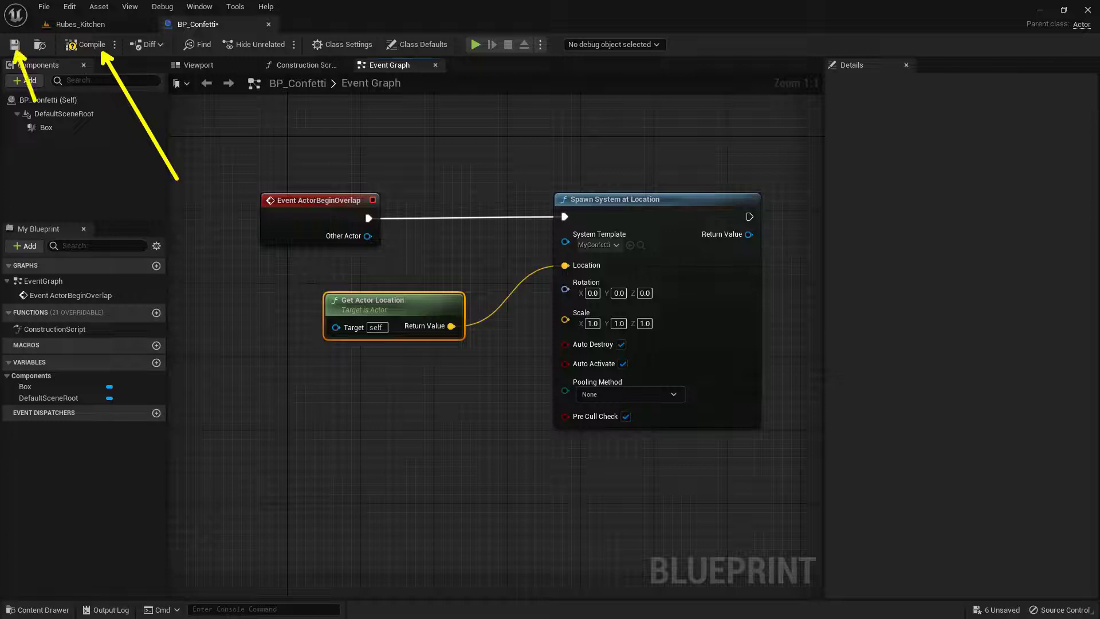
Compile and save the BP_Confetti Blueprint, and close its editor
left_click(85, 45)
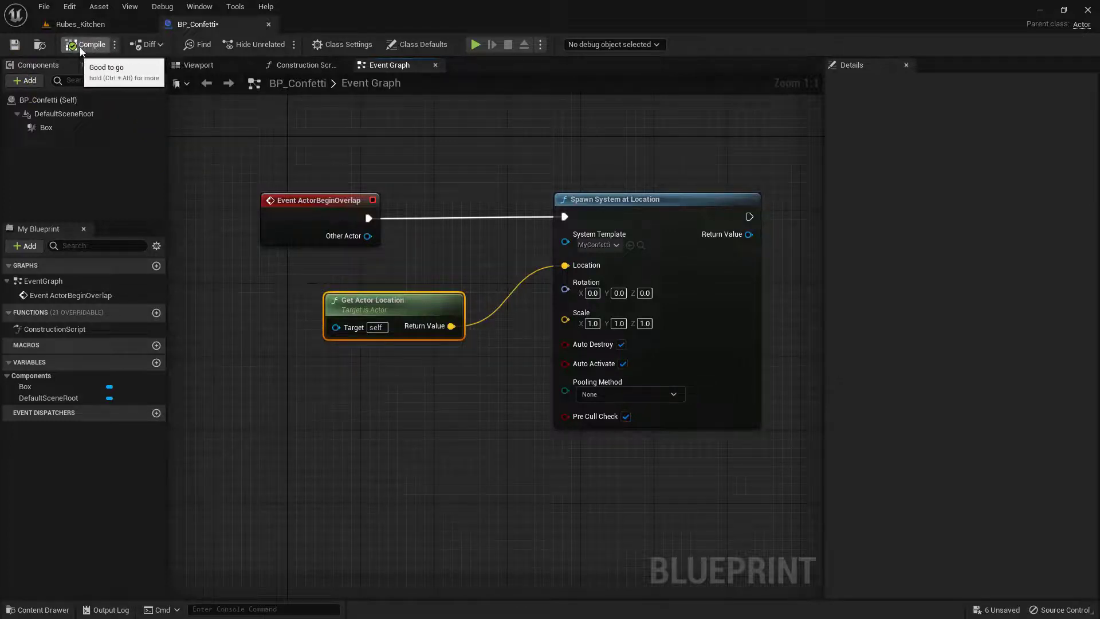
left_click(18, 50)
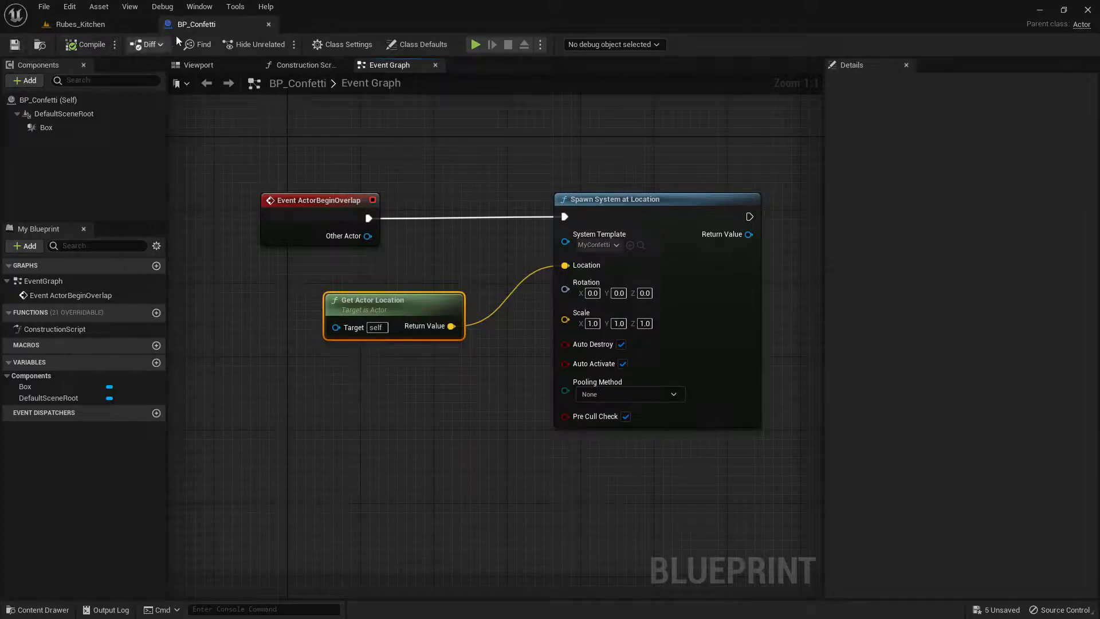
left_click(269, 24)
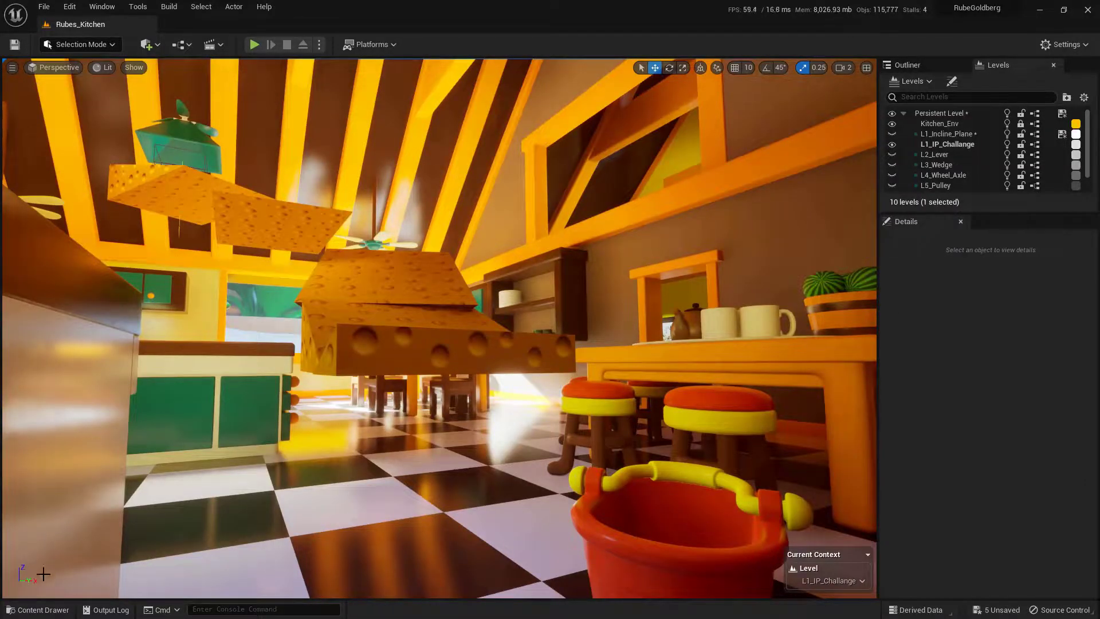
Place BP_Confetti from the Emitters folder inside the red bucket in the level and start playing the level
left_click(48, 614)
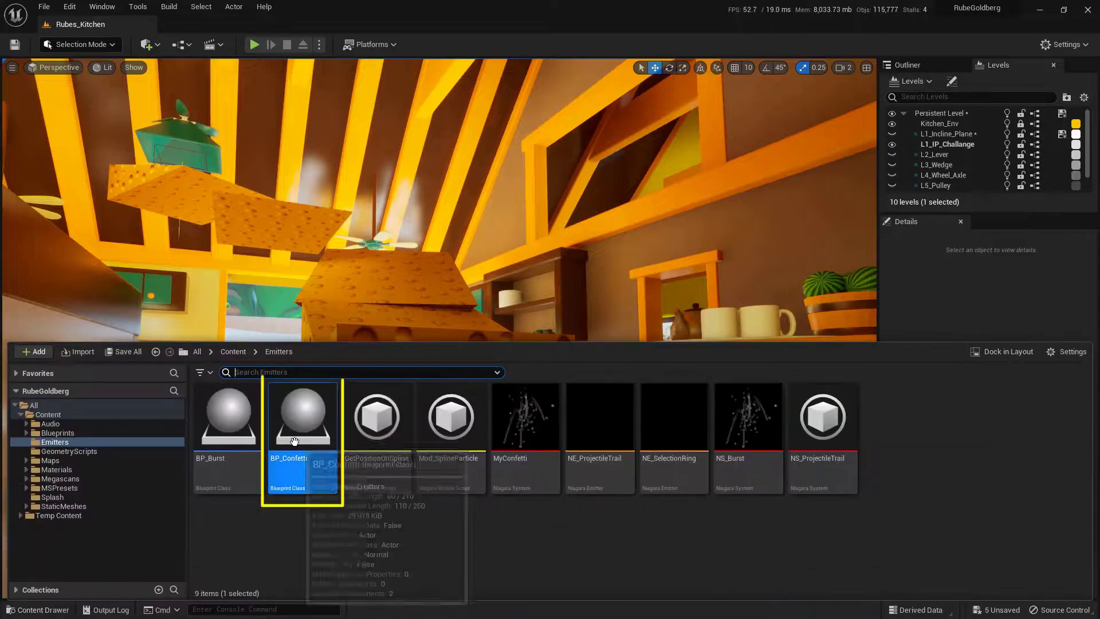
left_click_drag(294, 441, 690, 543)
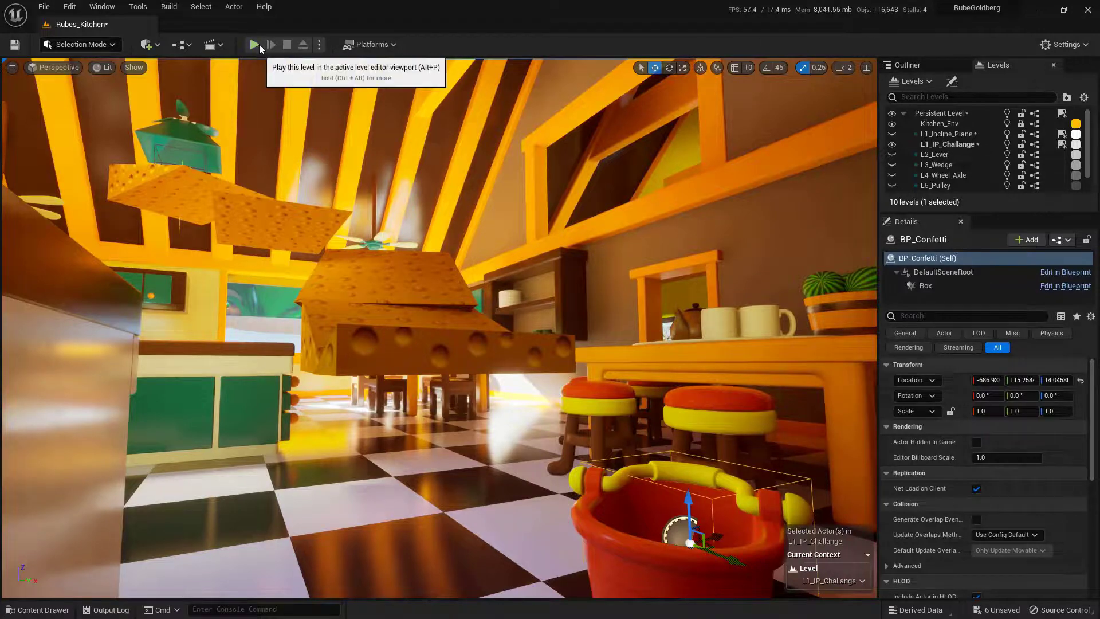
left_click(259, 43)
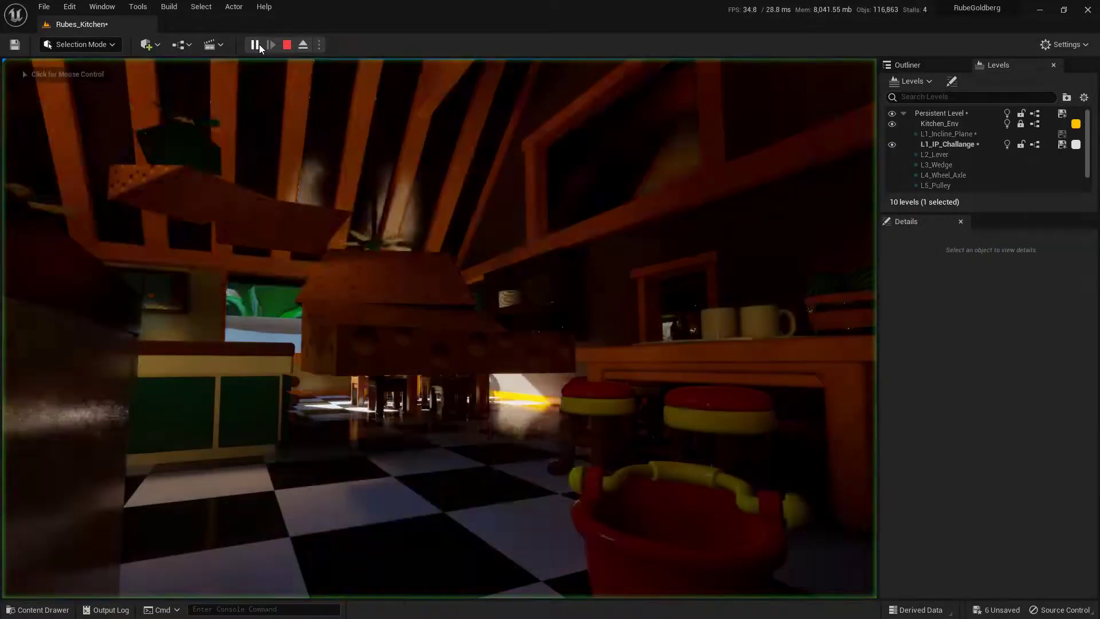